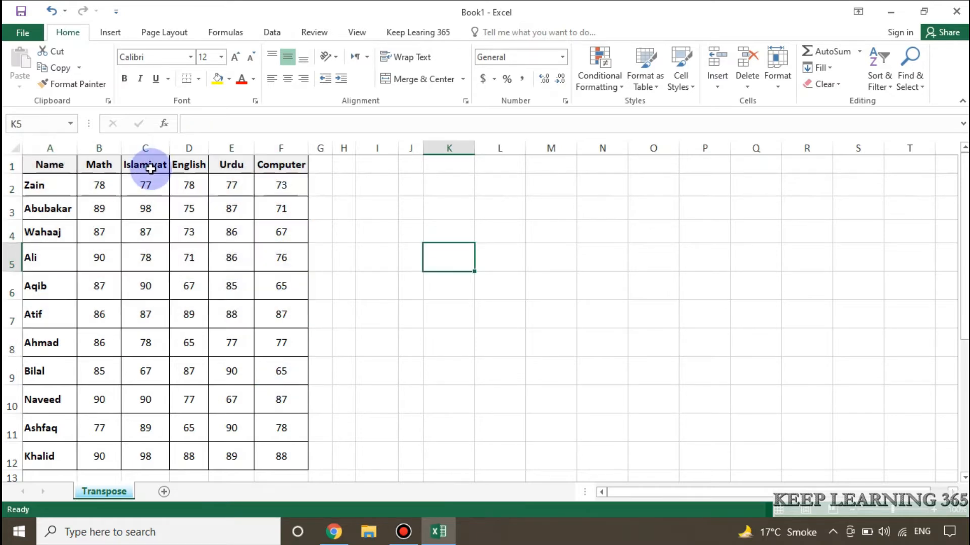
left_click_drag(151, 166, 146, 457)
left_click_drag(37, 315, 278, 321)
left_click(380, 209)
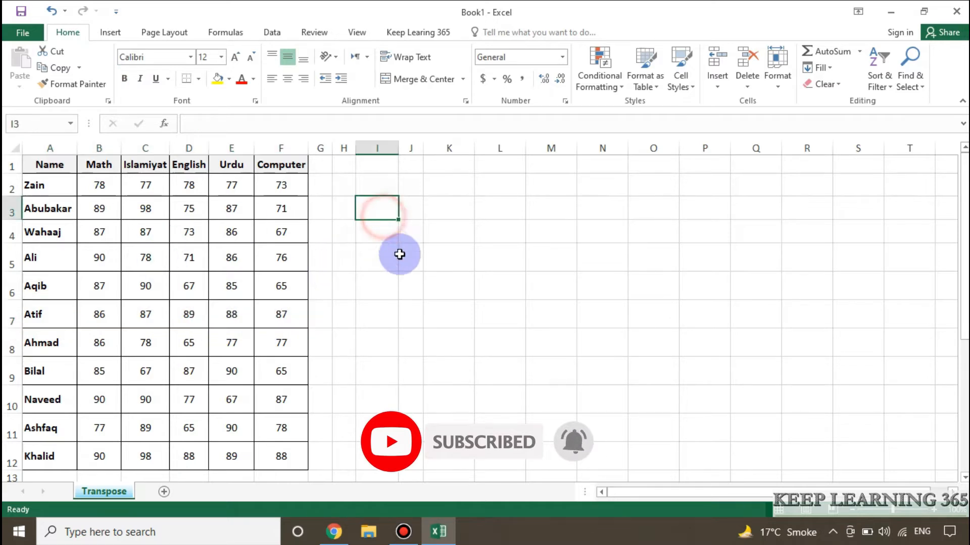
- Copy the marks table A1:F12 and paste it at I1 through Paste Special with Transpose enabled
left_click_drag(48, 167, 264, 456)
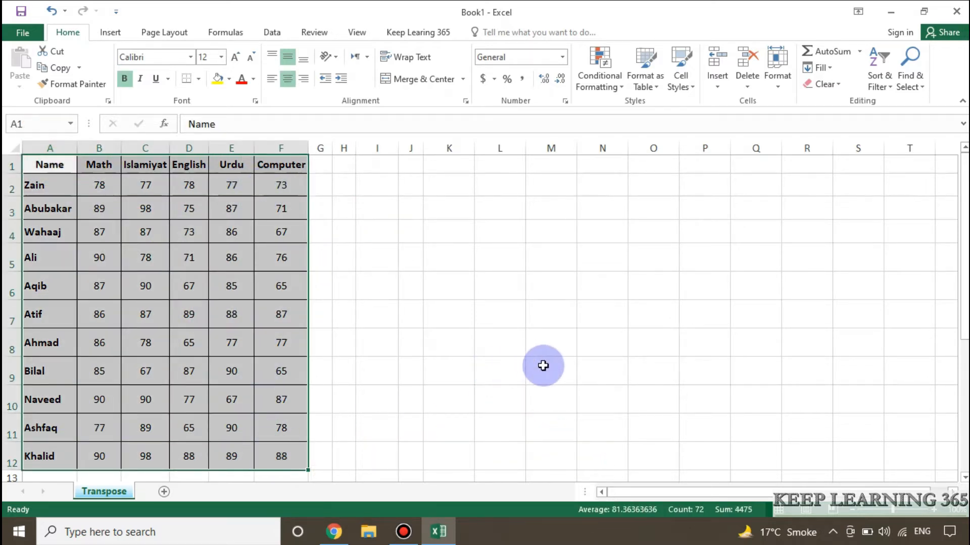
key("ctrl+c")
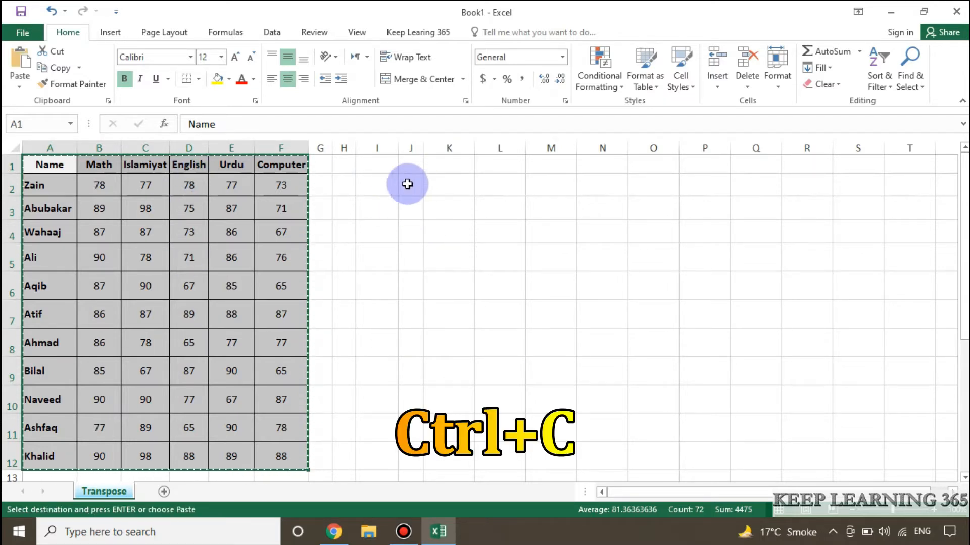
right_click(377, 166)
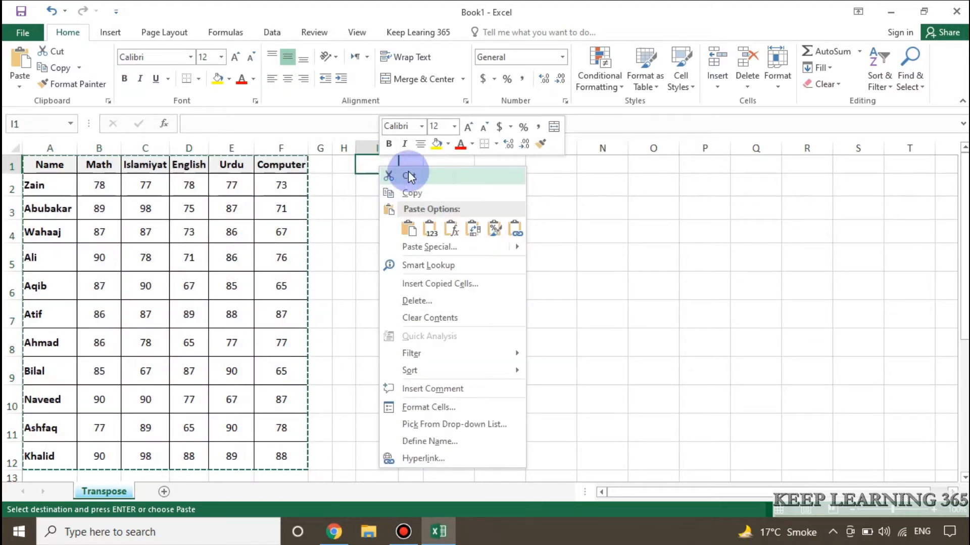
mouse_move(434, 249)
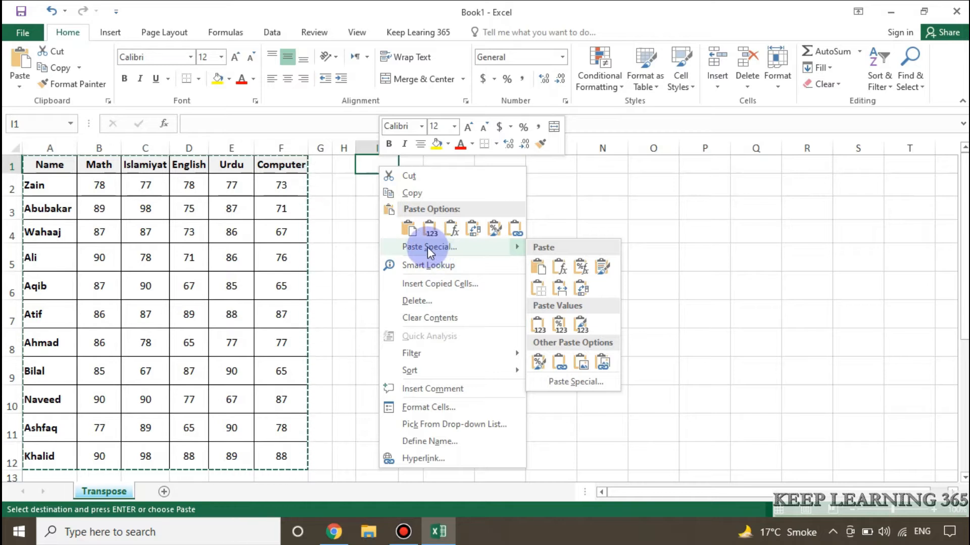
left_click(427, 247)
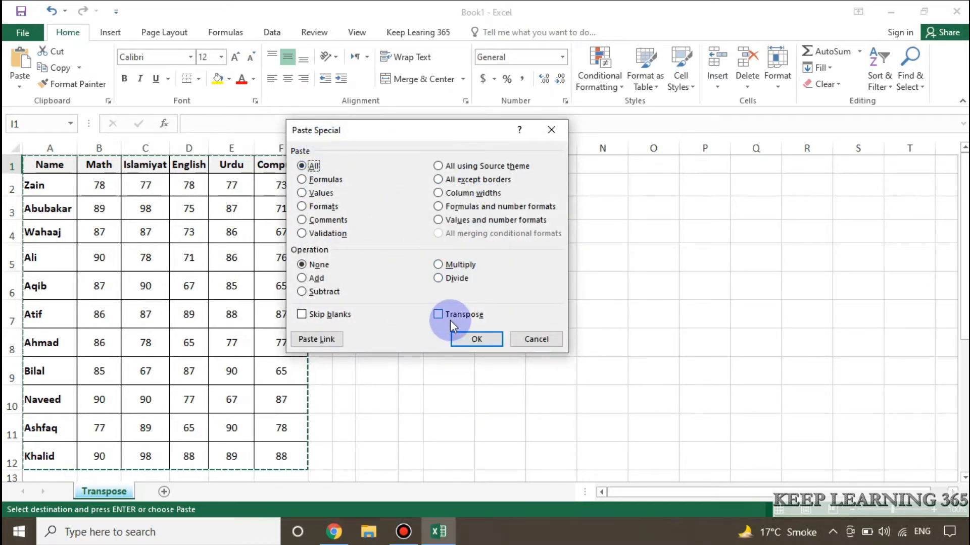
left_click(438, 313)
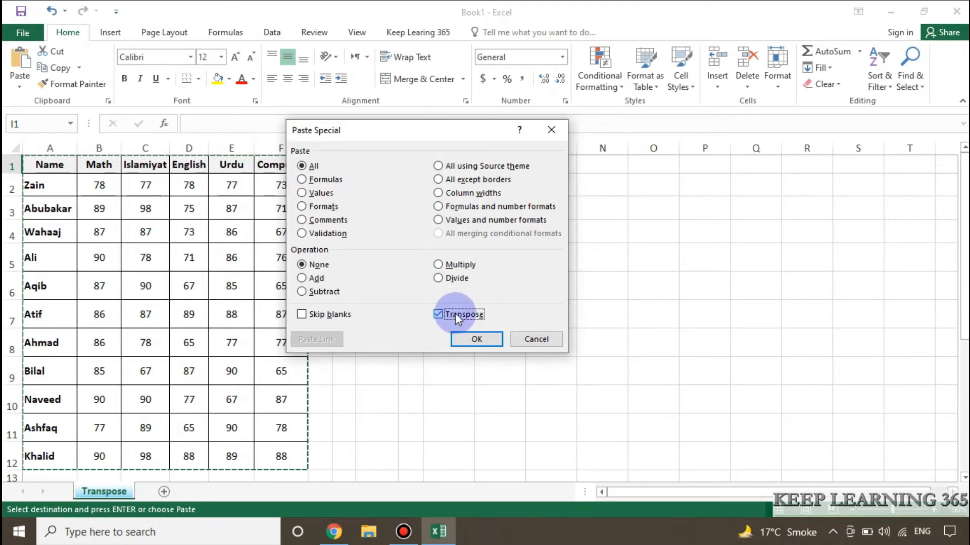
left_click(475, 338)
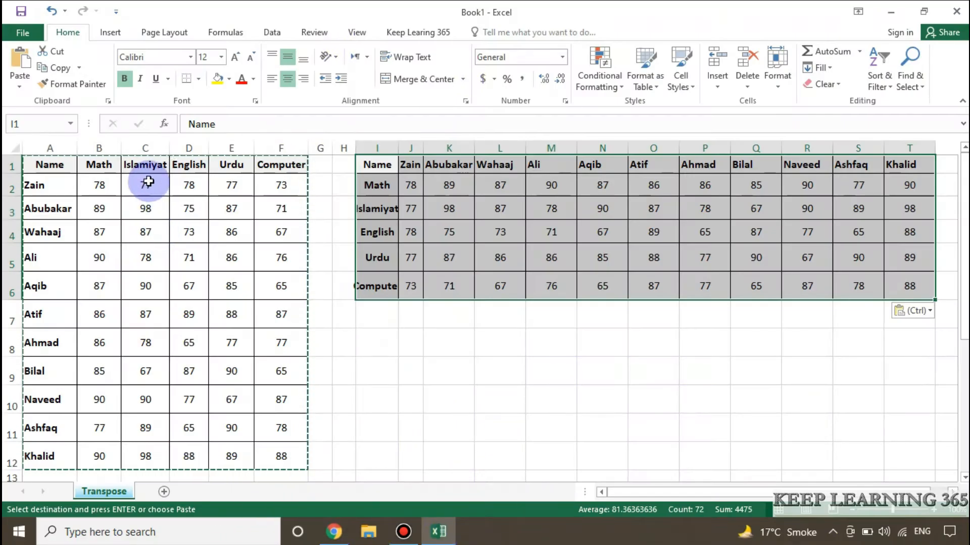
- Compare the source subject columns with the transposed table and autofit column I to its contents
left_click_drag(147, 173, 156, 444)
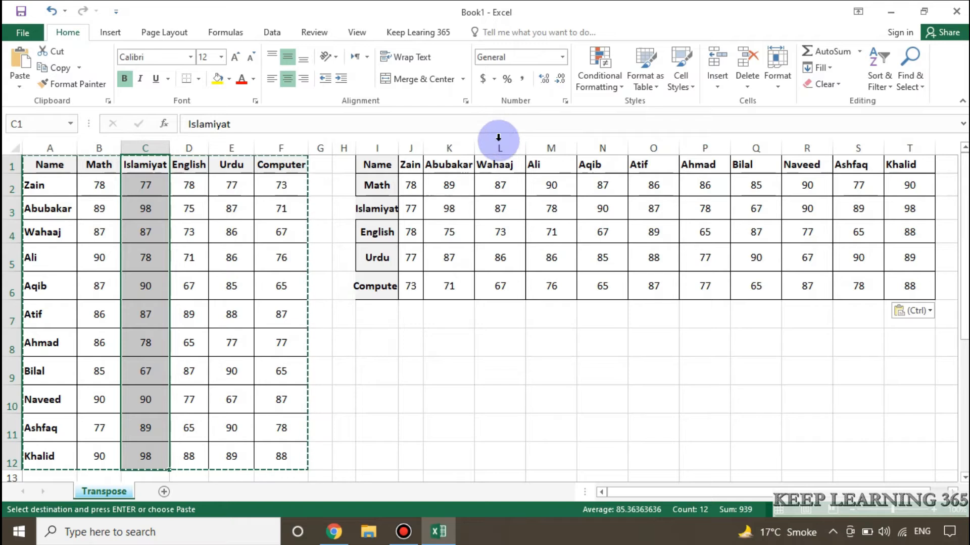
left_click_drag(391, 214, 905, 210)
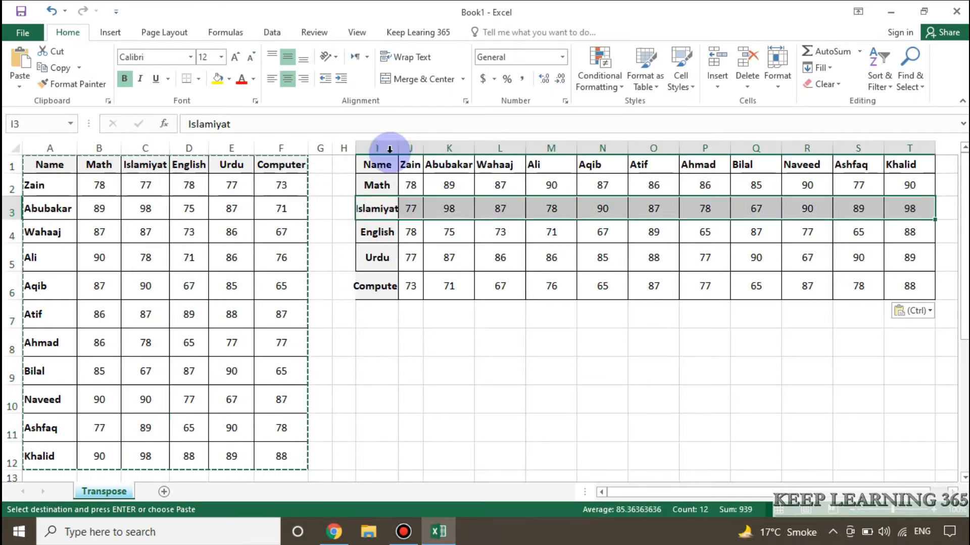
double_click(399, 148)
left_click(462, 346)
left_click_drag(386, 166, 924, 293)
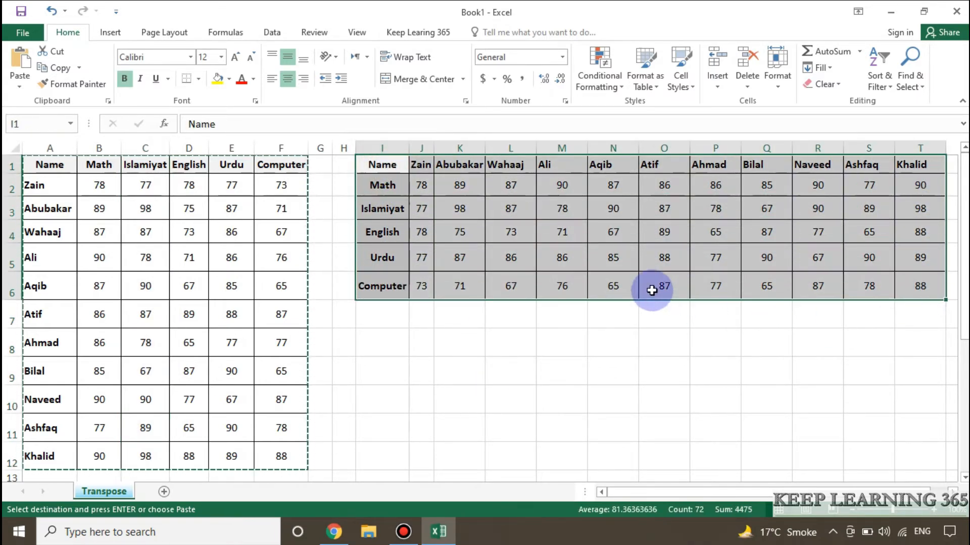
left_click_drag(180, 168, 188, 458)
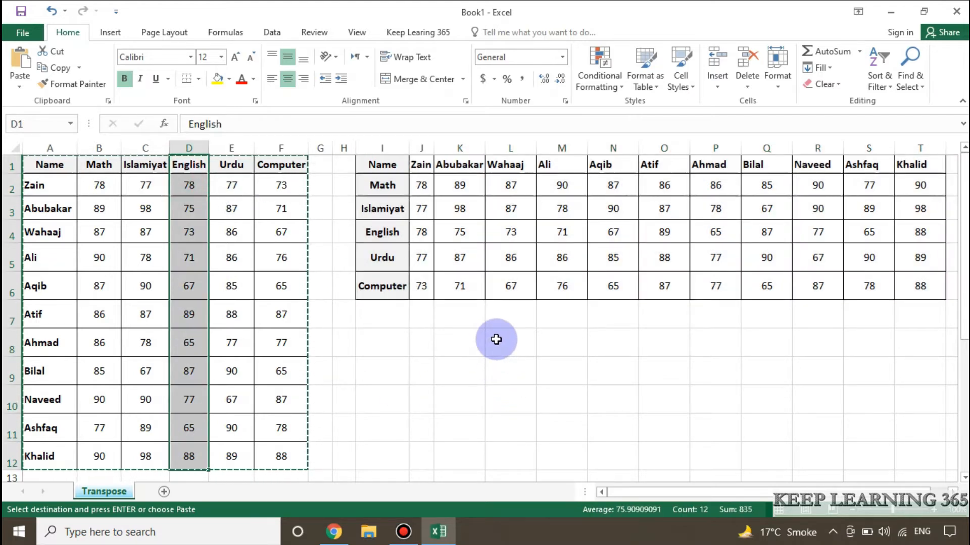
- Copy the transposed table I1:T6 and paste it at I8 through Paste Special with Transpose enabled
left_click_drag(389, 165, 933, 290)
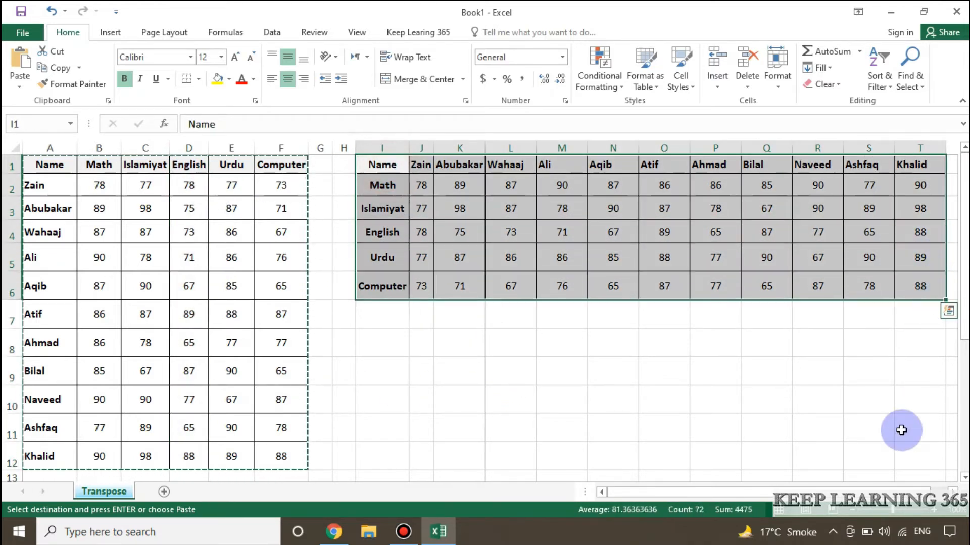
key("ctrl+c")
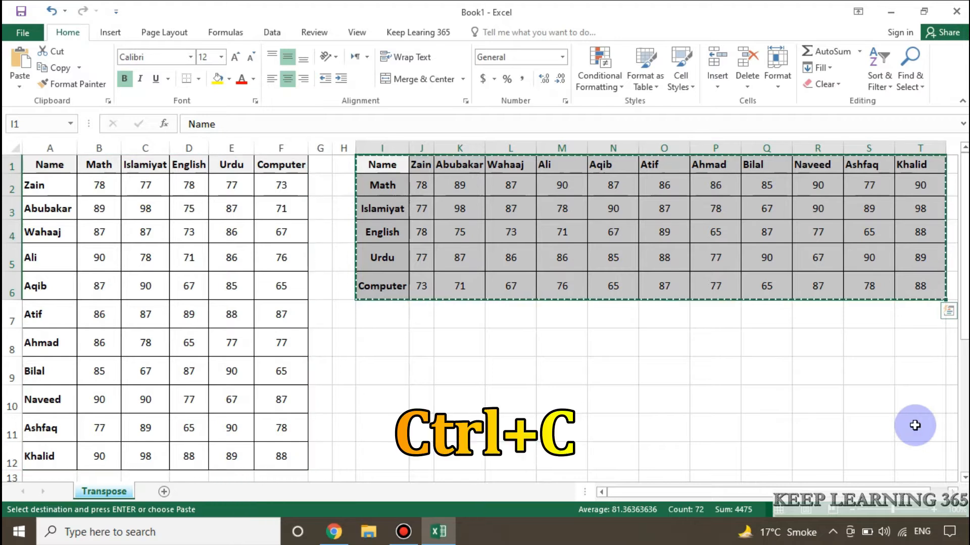
left_click(383, 347)
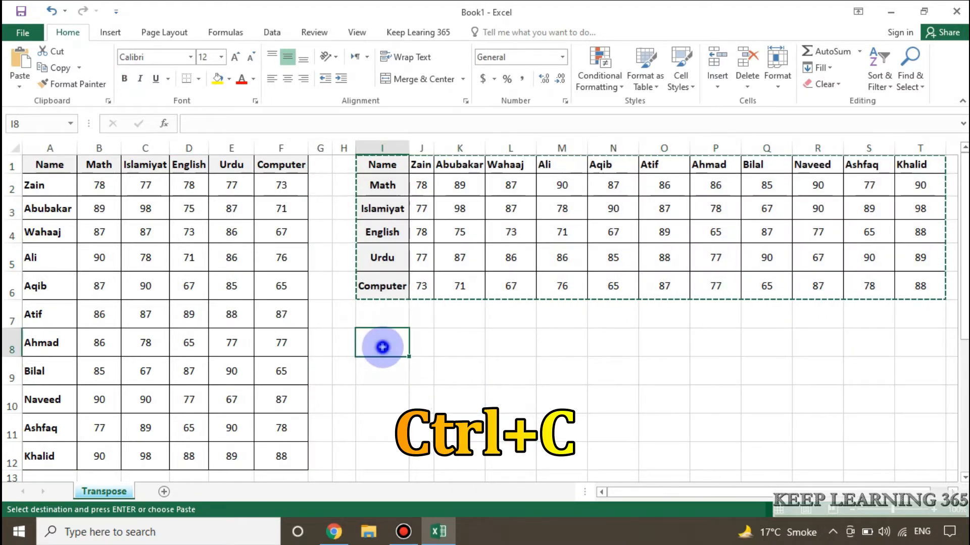
right_click(382, 347)
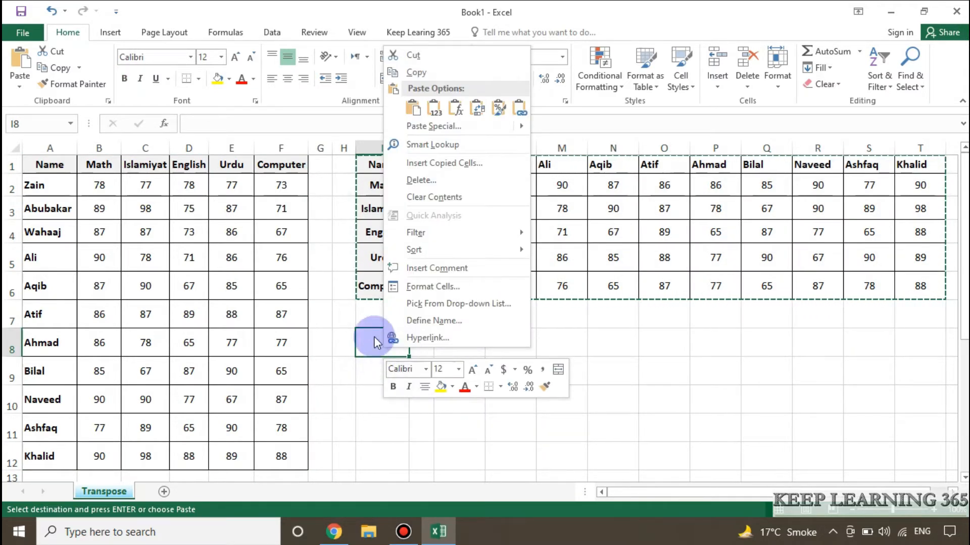
left_click(437, 126)
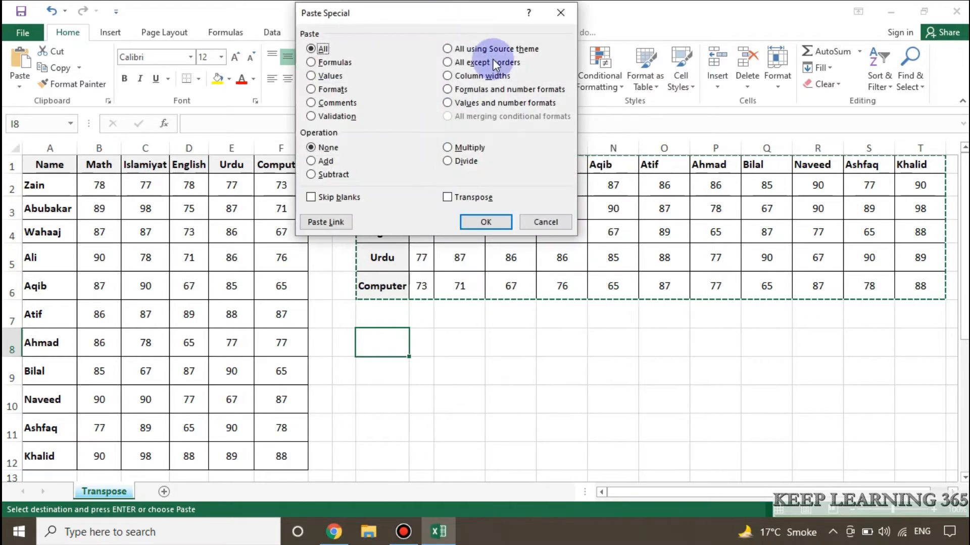
left_click(447, 197)
left_click(483, 222)
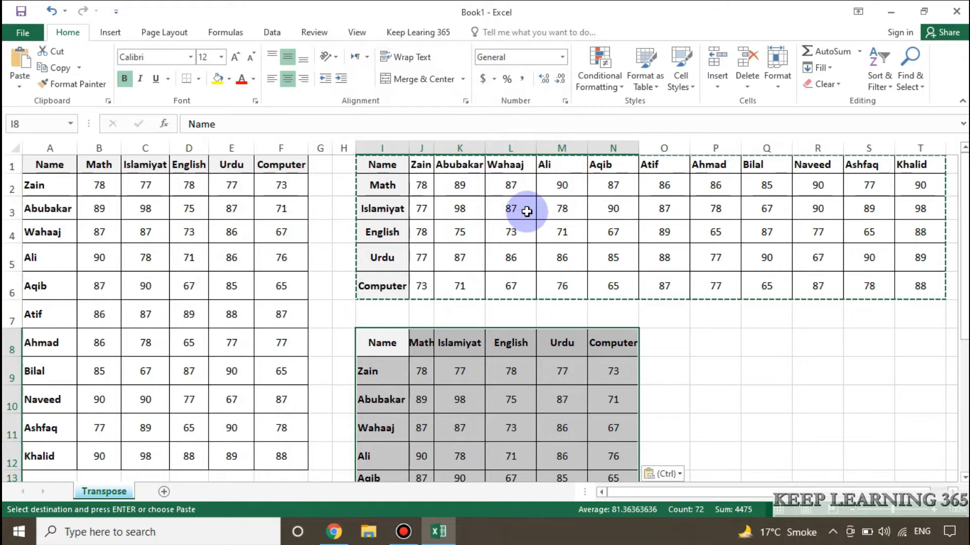
- Delete columns I to T to remove both pasted tables
scroll(455, 243, "down", 2)
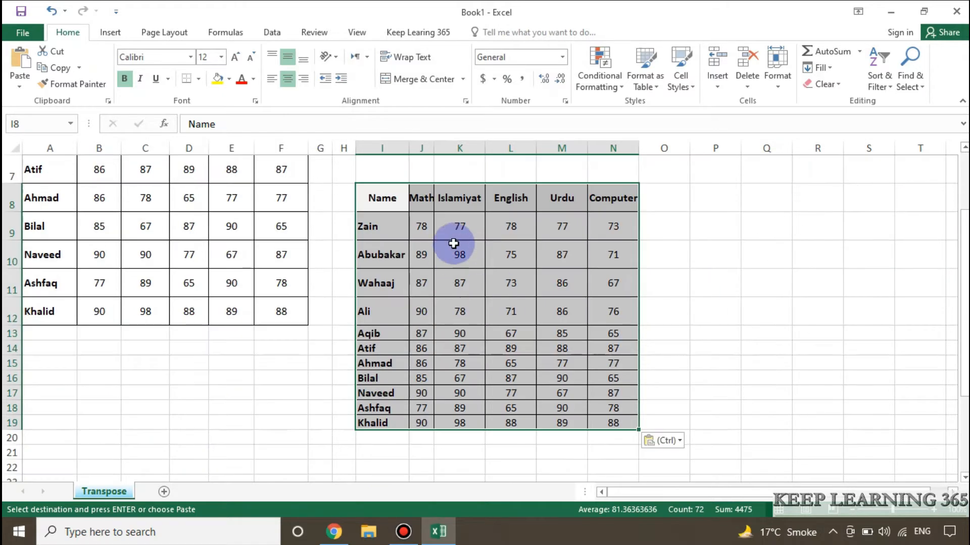
left_click(394, 208)
left_click_drag(397, 208, 591, 385)
scroll(657, 384, "up", 2)
left_click(716, 342)
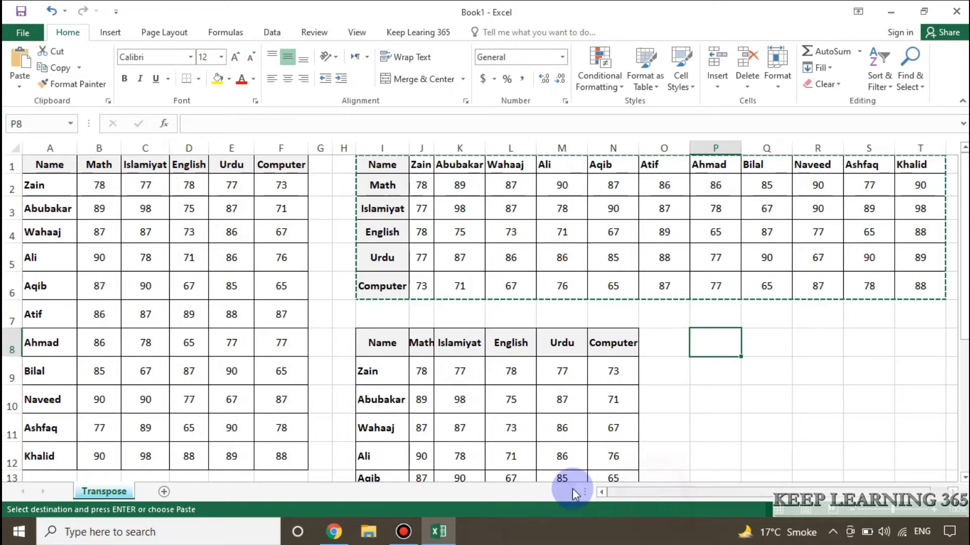
left_click_drag(391, 157, 927, 268)
key("ctrl+minus")
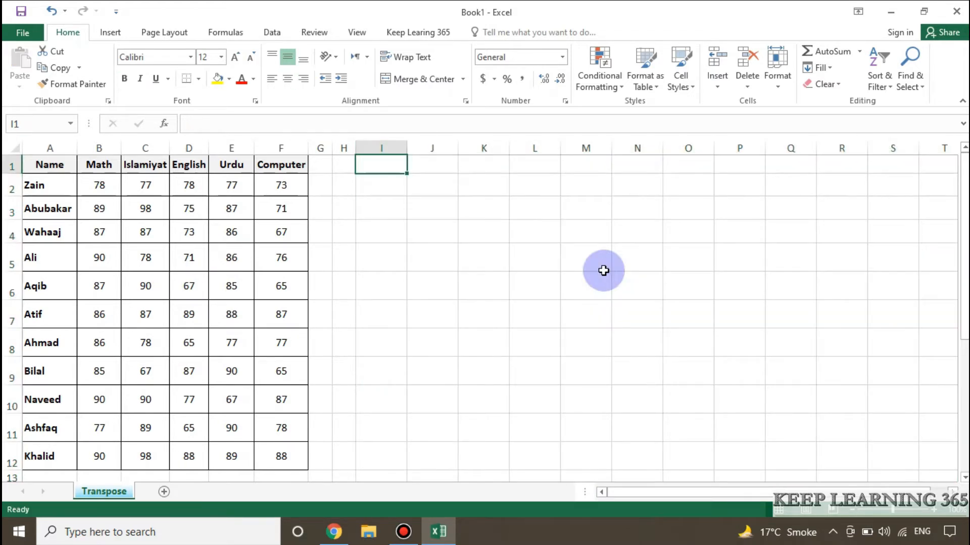
- Enter the formula =TRANSPOSE(A1:F12) in cell I1 as a normal formula
type("=")
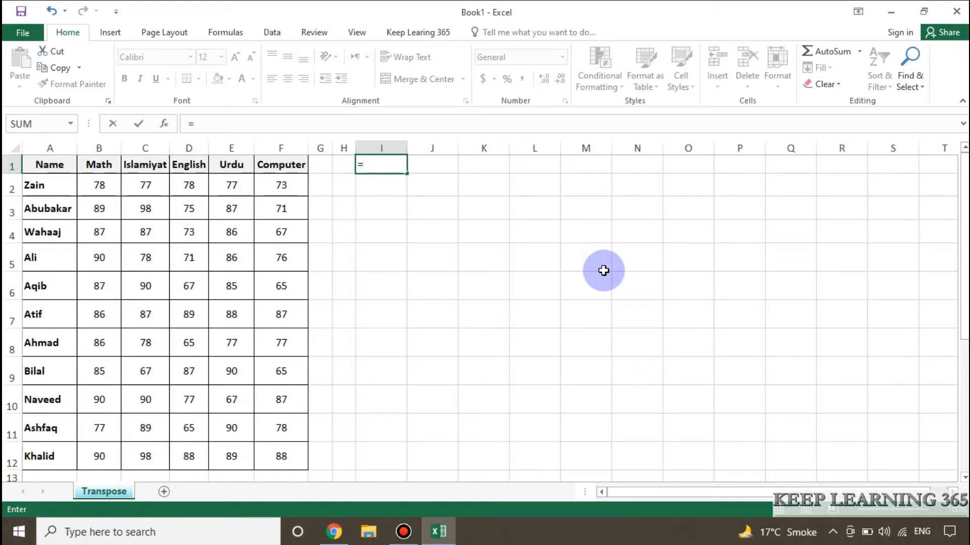
type("tra")
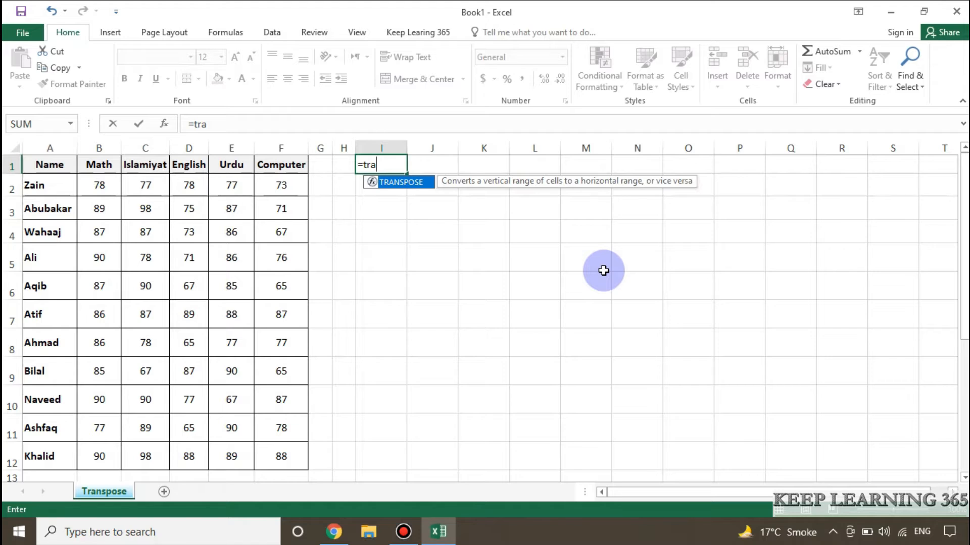
key("Tab")
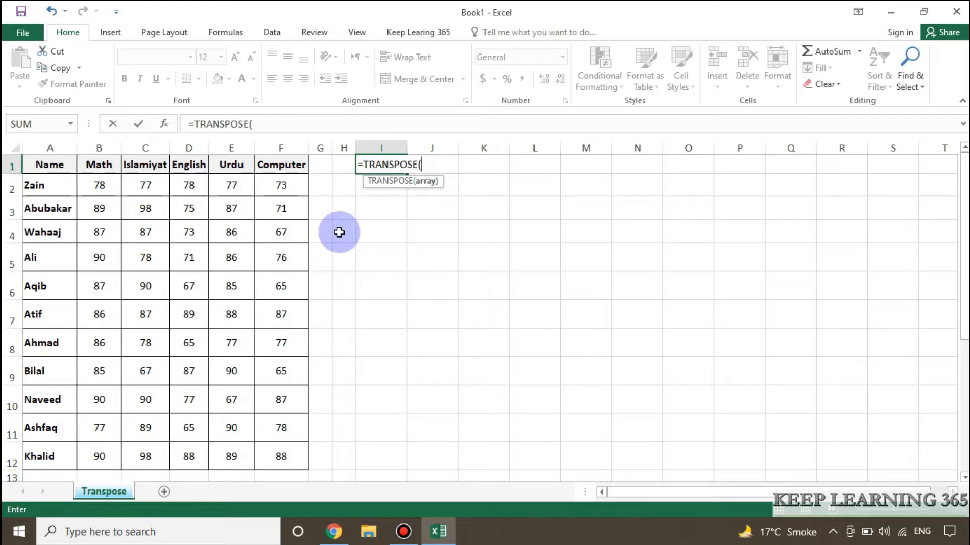
left_click_drag(53, 167, 283, 454)
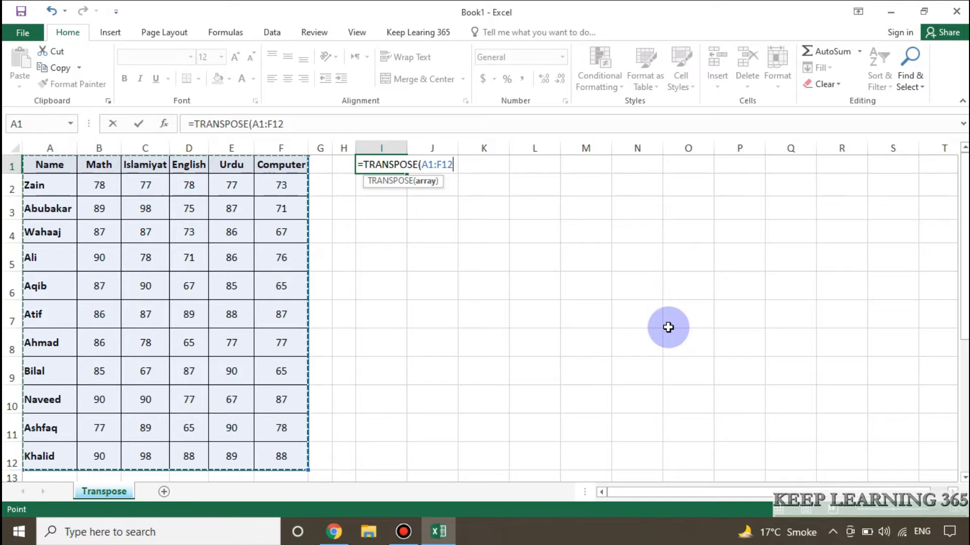
type(")")
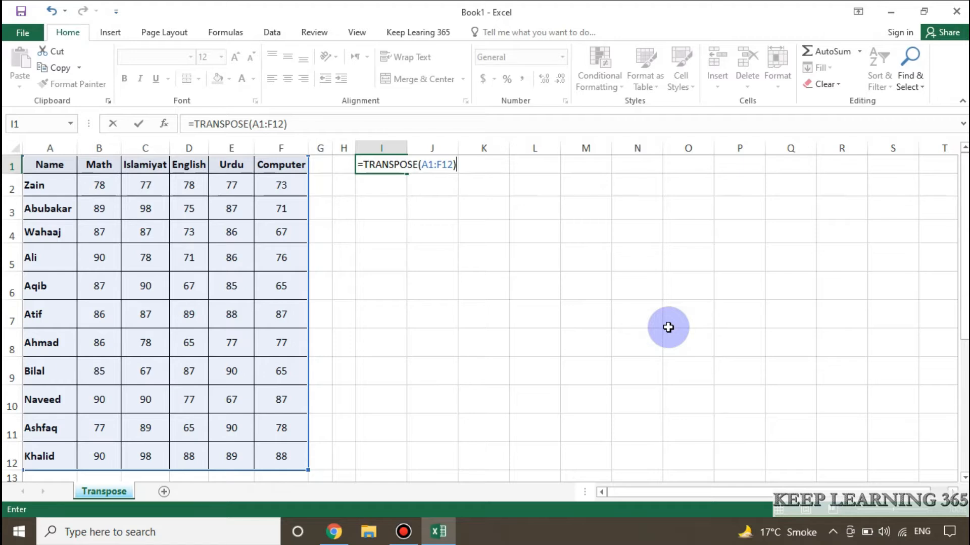
key("Return")
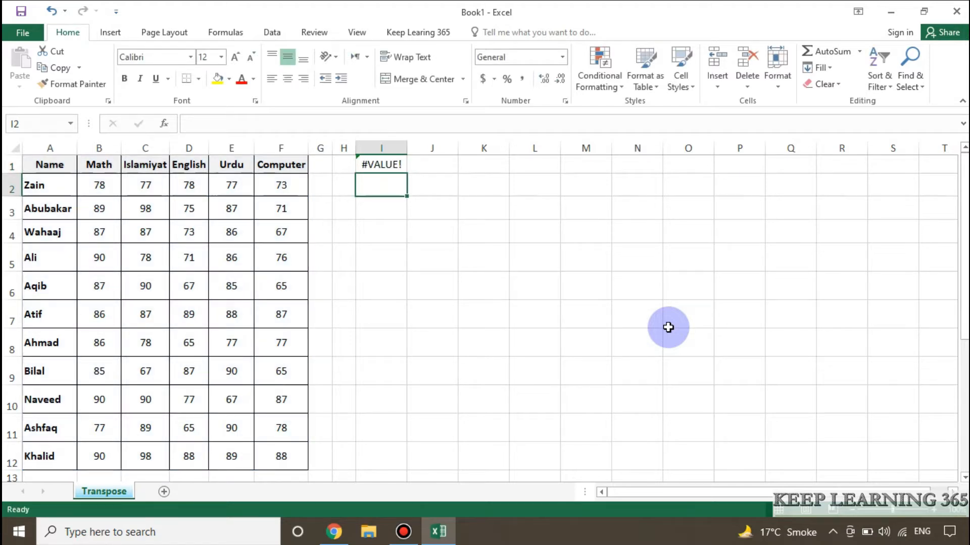
- Re-enter the TRANSPOSE formula in I1 as an array formula
key("Up")
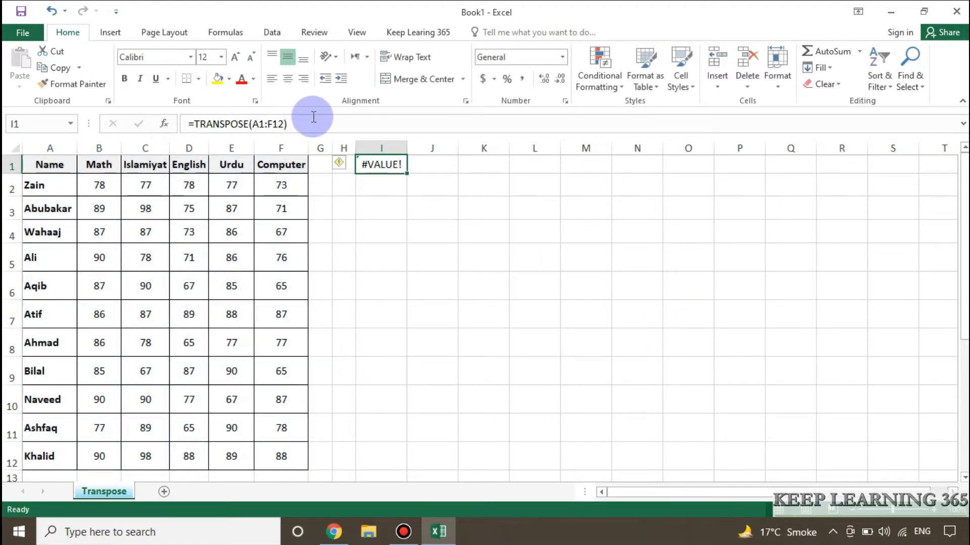
left_click(386, 122)
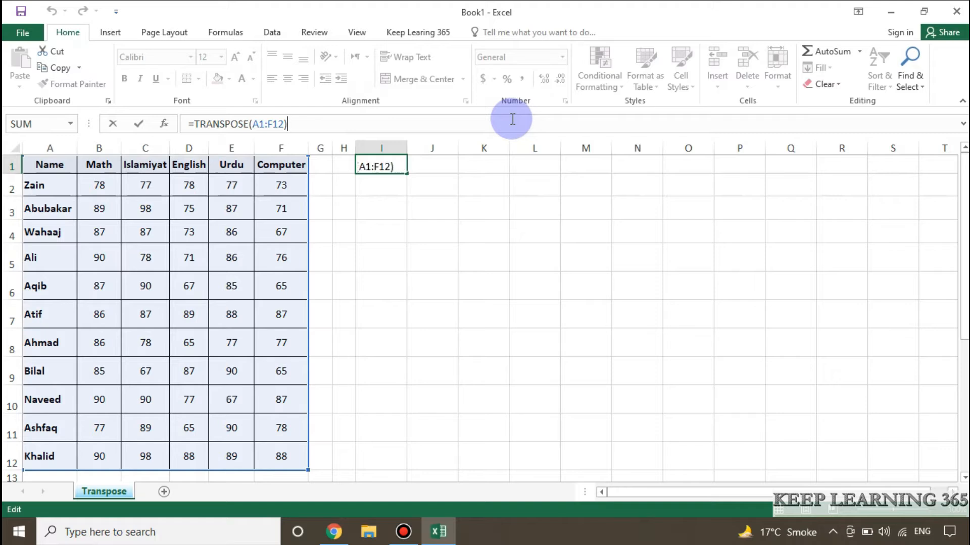
key("ctrl+shift+Return")
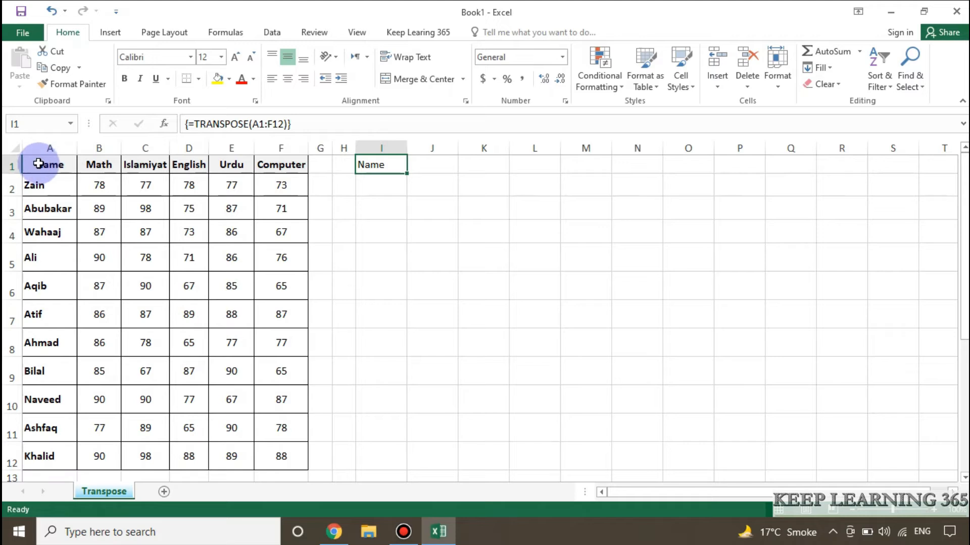
- Clear the TRANSPOSE array formula from cell I1
left_click(383, 164)
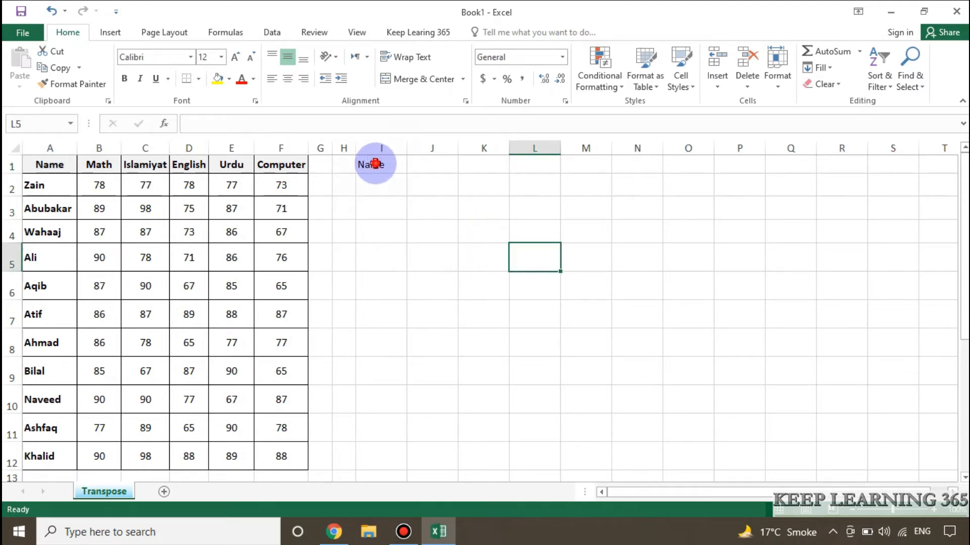
left_click(374, 163)
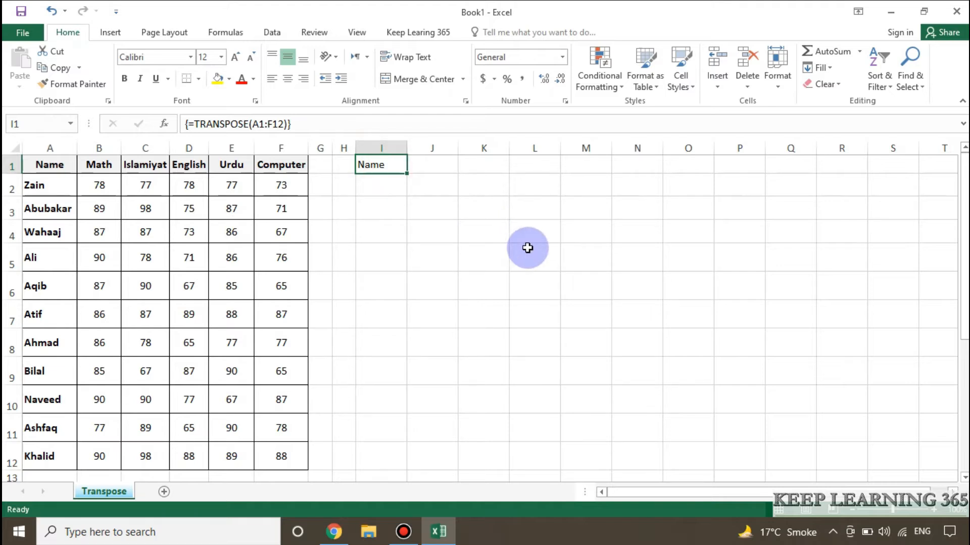
key("Delete")
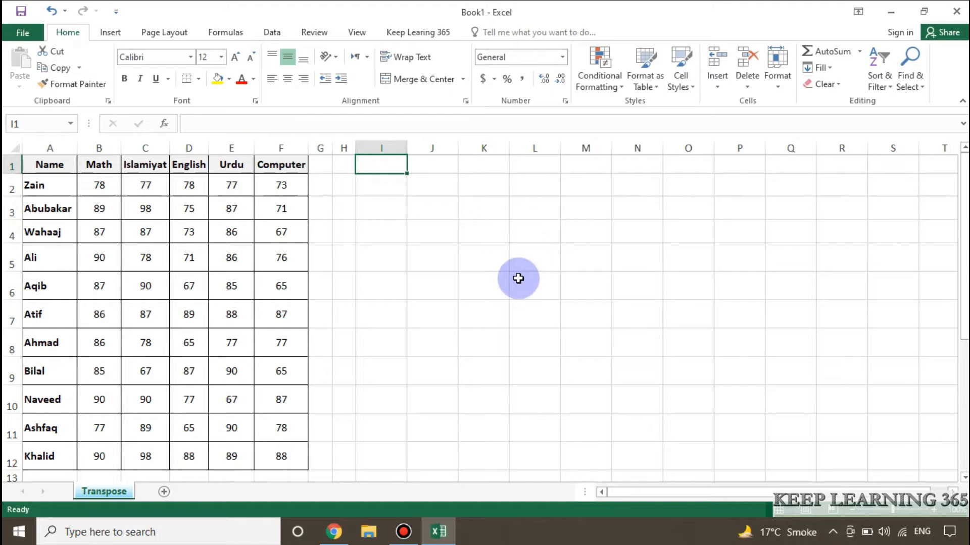
- Enter =TRANSPOSE(A1:F12) as an array formula across the range I1:P6
left_click(491, 192)
left_click_drag(384, 166, 749, 288)
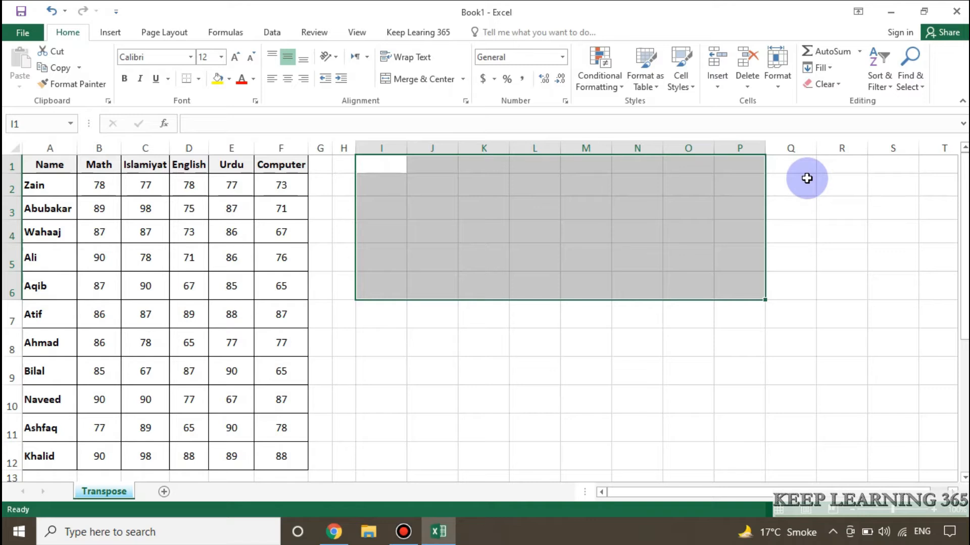
type("=trr")
key("BackSpace")
type("a")
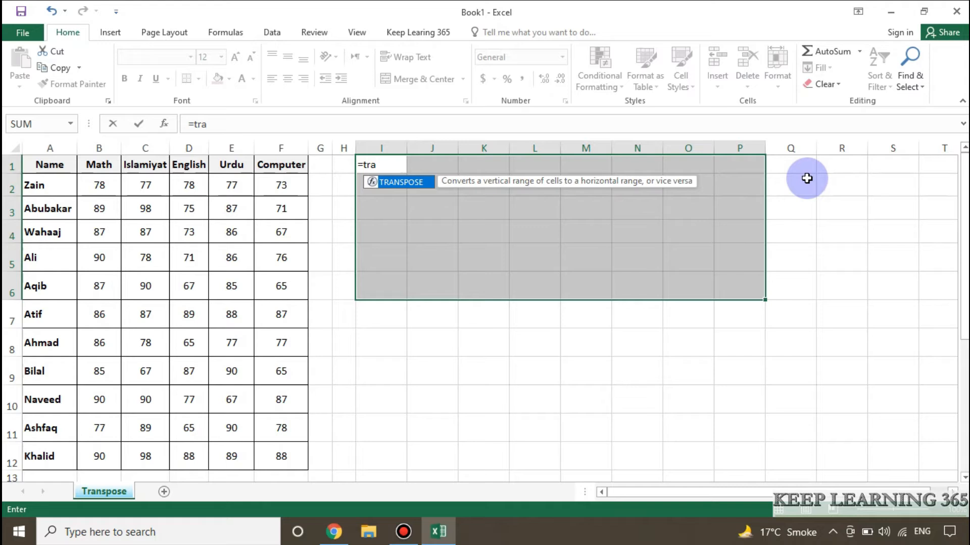
key("Tab")
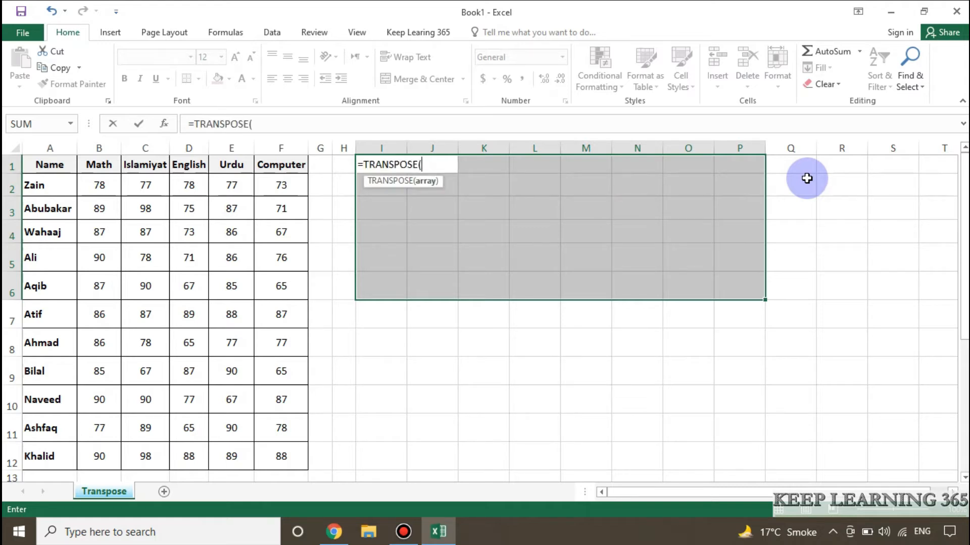
left_click(57, 163)
left_click_drag(57, 163, 278, 457)
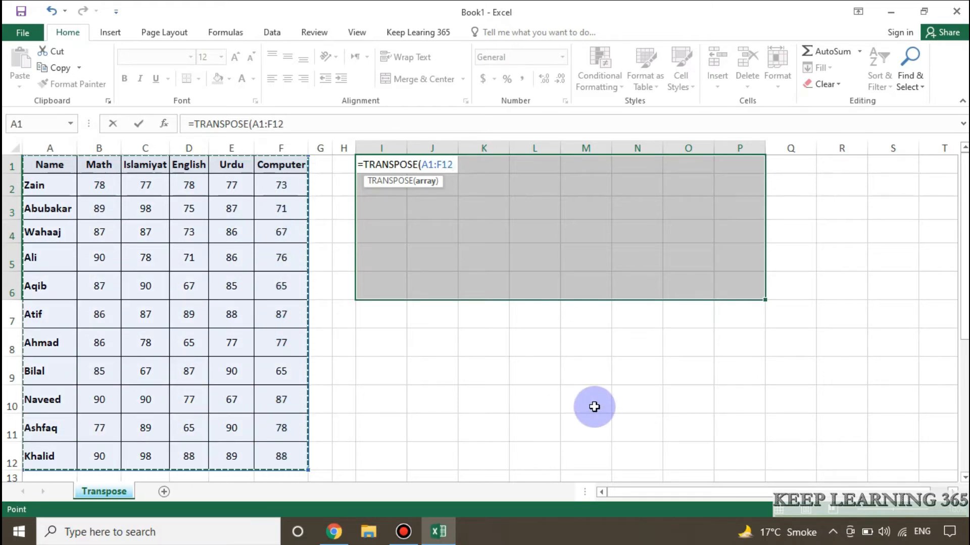
type(")")
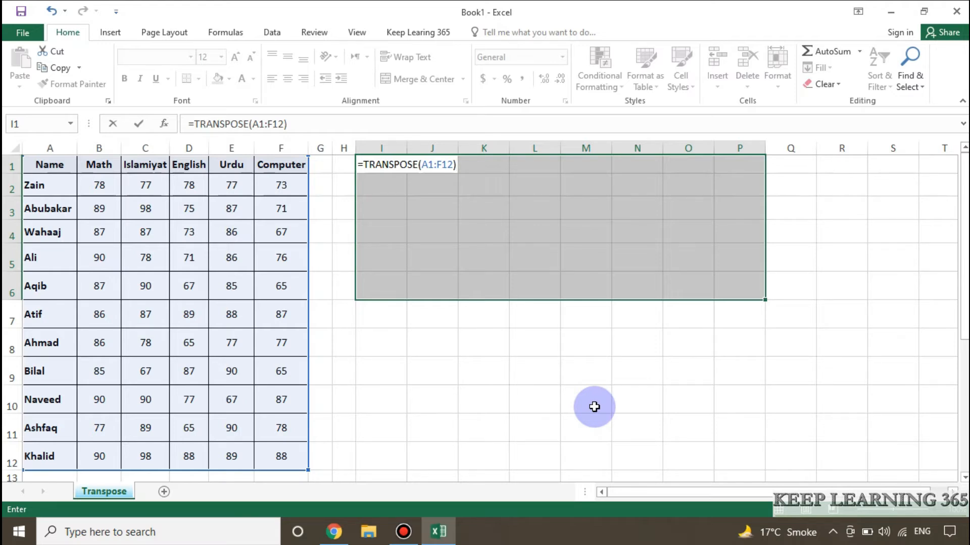
key("ctrl+shift+Return")
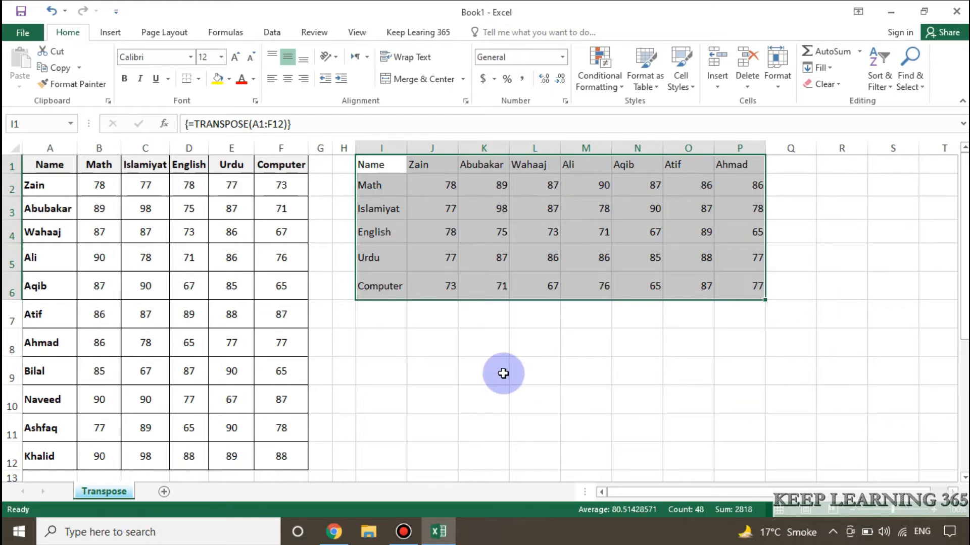
- Compare the transposed headings and names in I1:P6 with the source table to see which rows are included
left_click(381, 167)
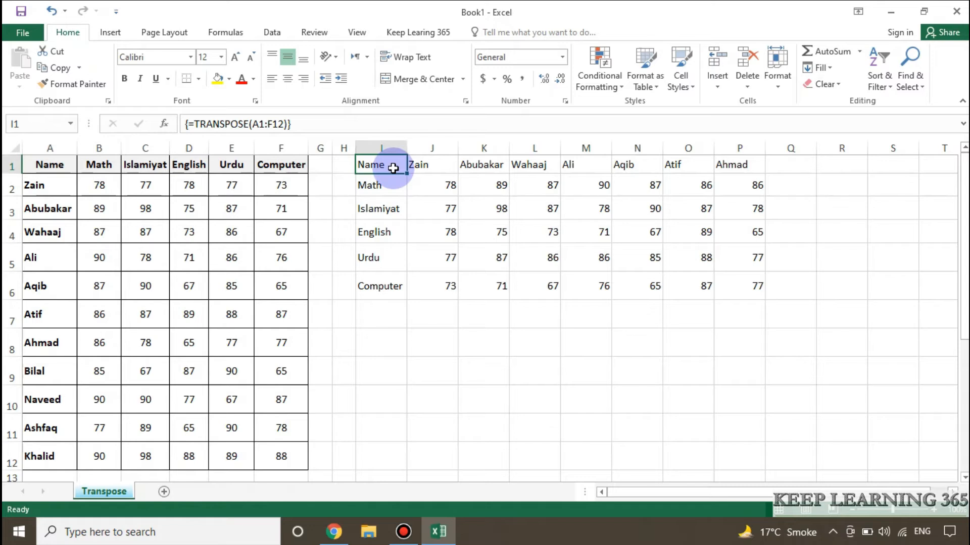
left_click(396, 284)
left_click(398, 170)
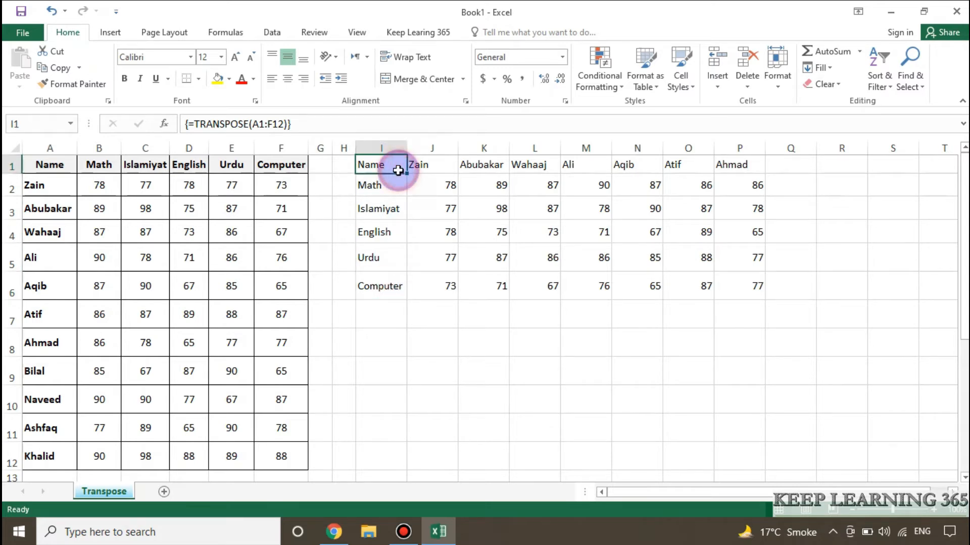
left_click(281, 165)
left_click(391, 287)
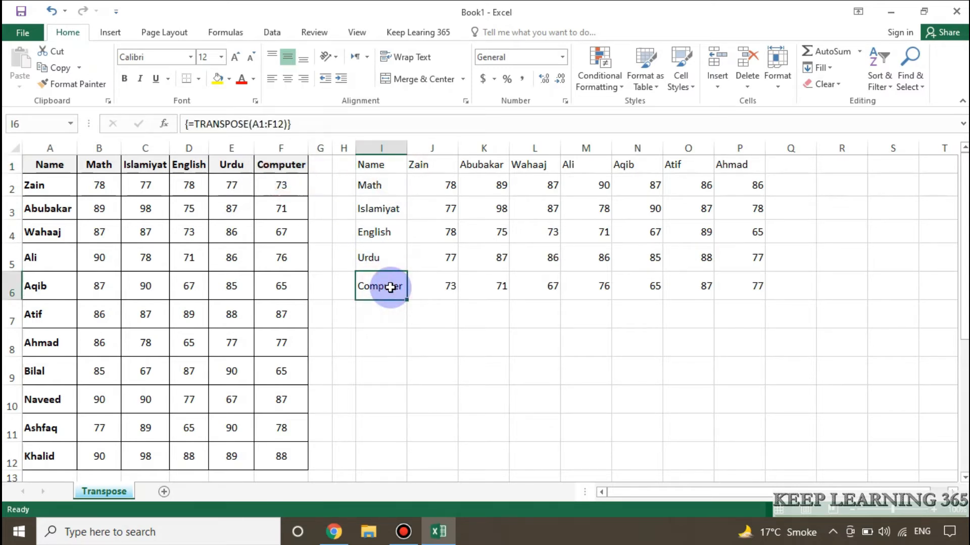
left_click(745, 166)
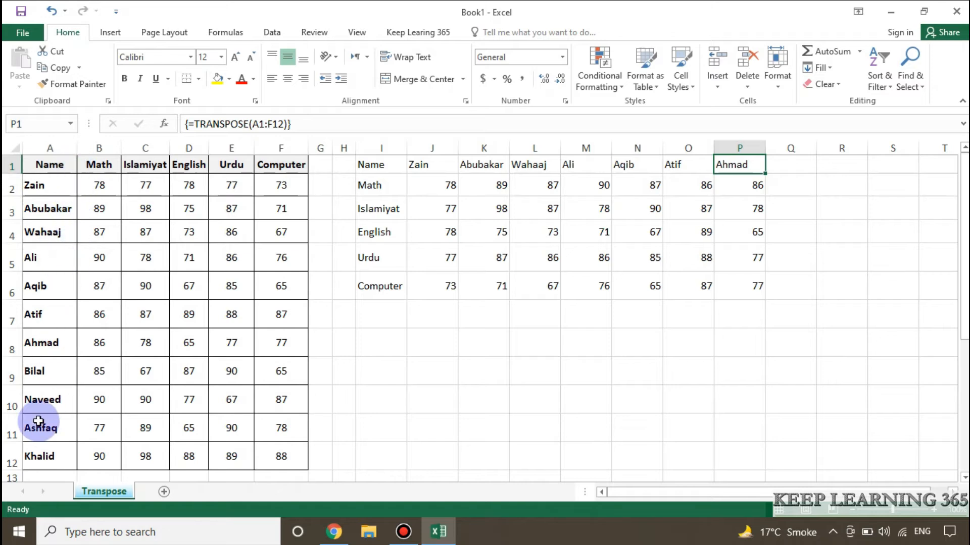
left_click(43, 455)
left_click_drag(45, 346, 288, 343)
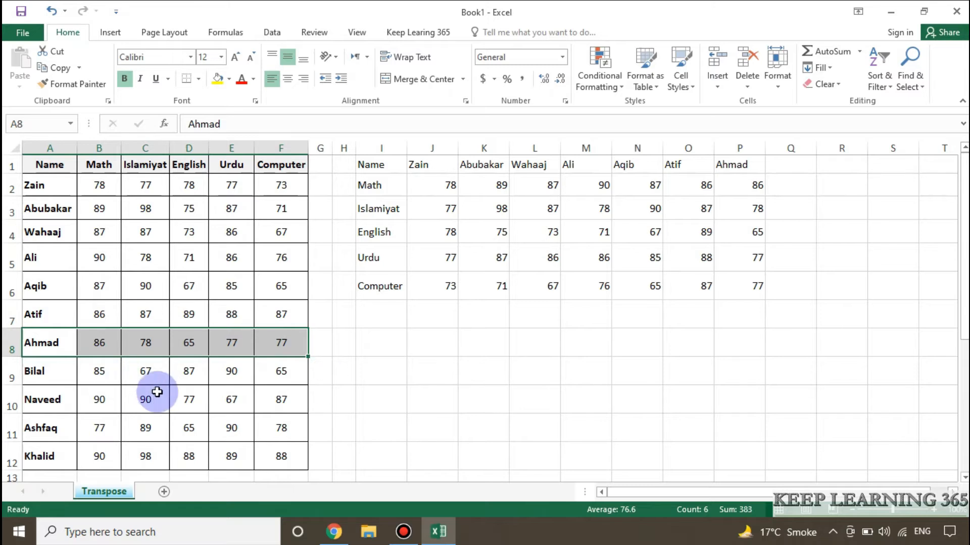
- Extend the transposed range to I1:U6 and re-enter =TRANSPOSE(A1:F12) as one array formula over it
left_click(385, 164)
left_click_drag(384, 164, 747, 288)
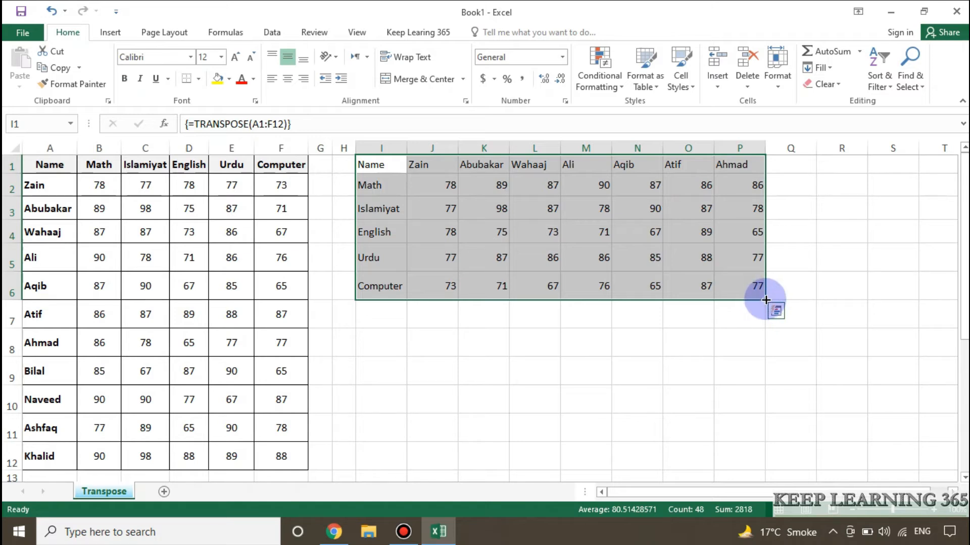
left_click_drag(765, 301, 904, 279)
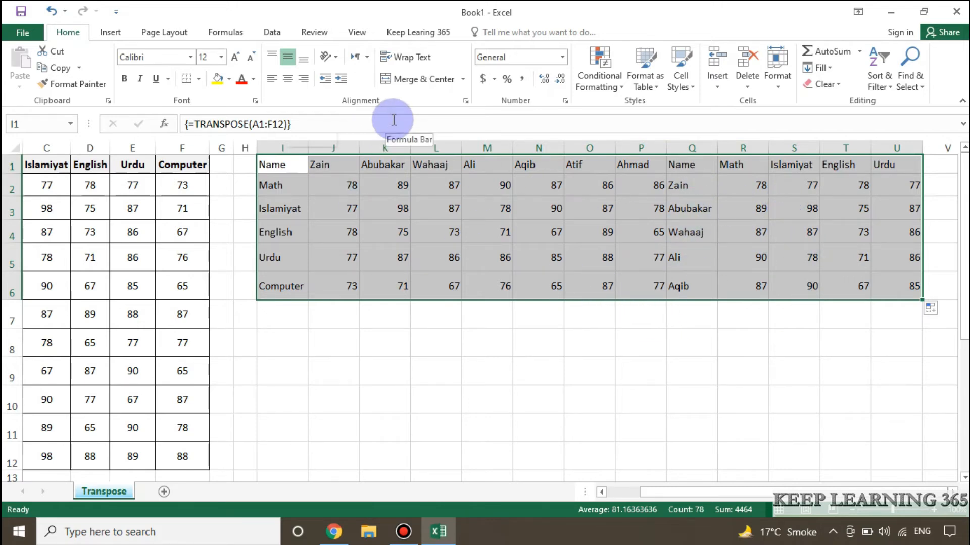
left_click(374, 121)
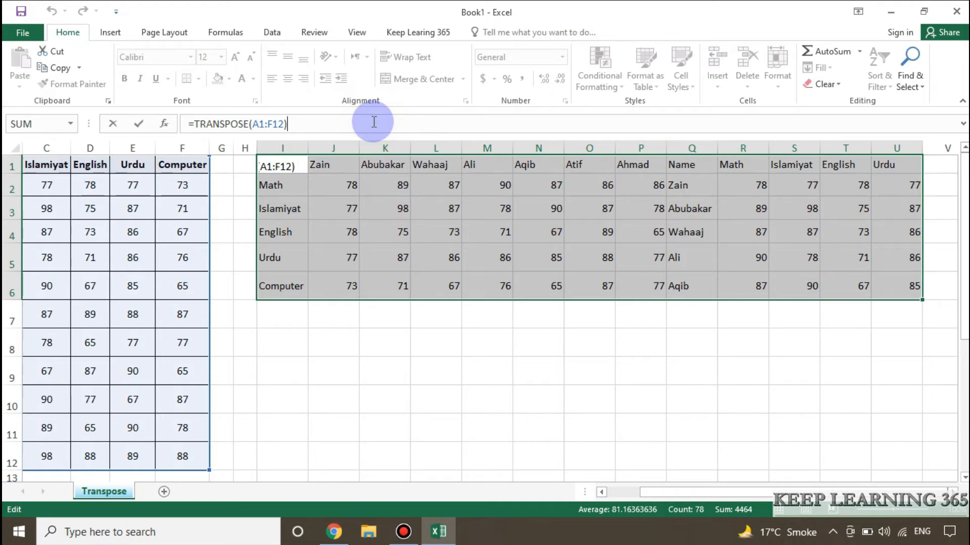
key("ctrl+shift+Return")
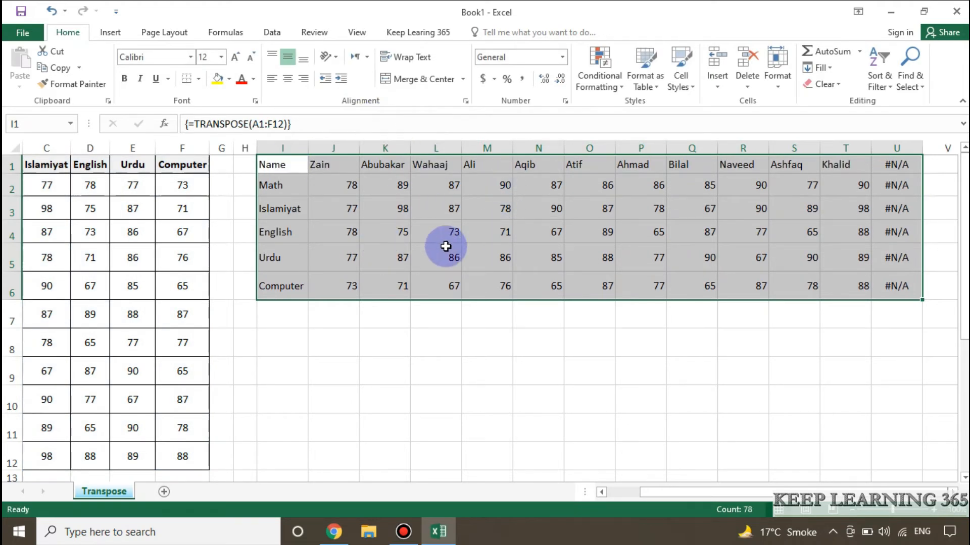
key("ctrl+Right")
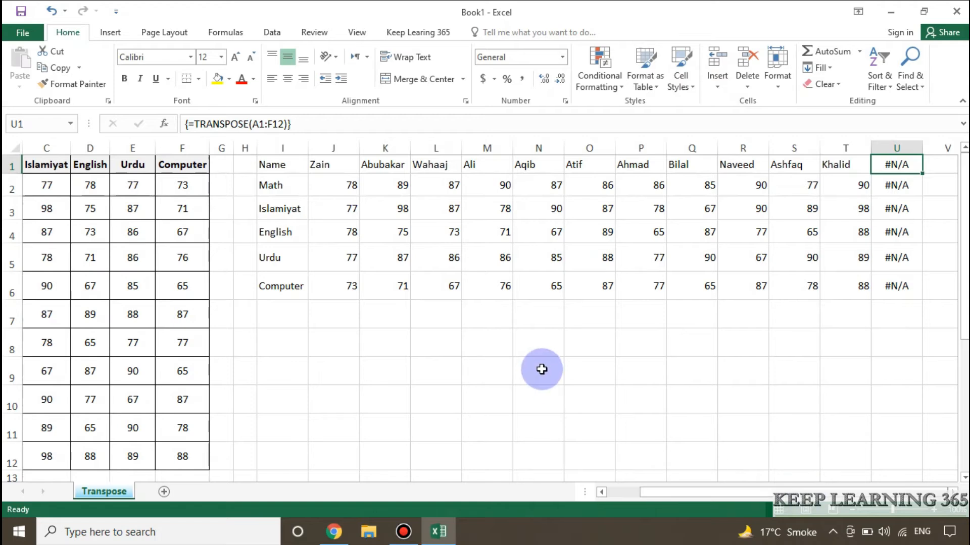
- Copy I1:U6 and paste it in place as values to replace the array formula, then check several cells
left_click_drag(285, 164, 913, 289)
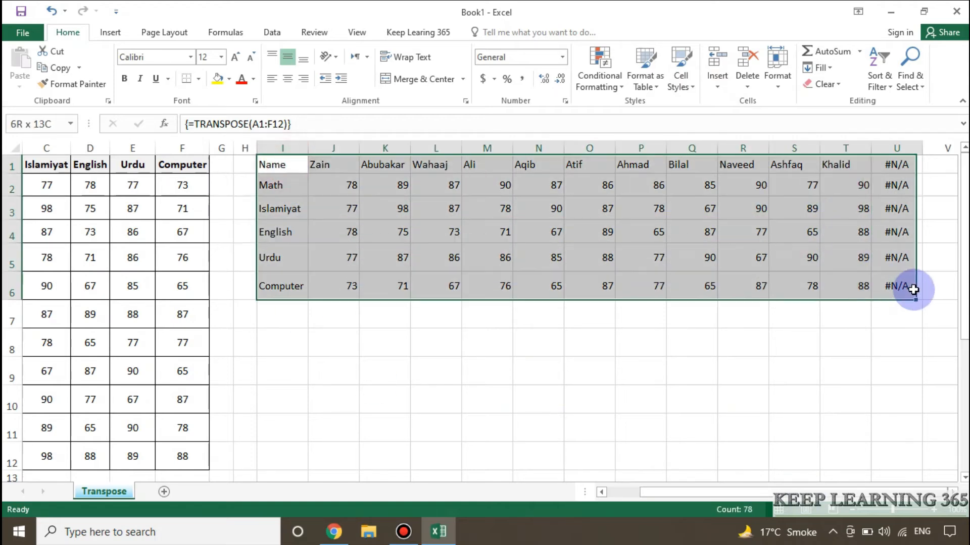
key("ctrl+c")
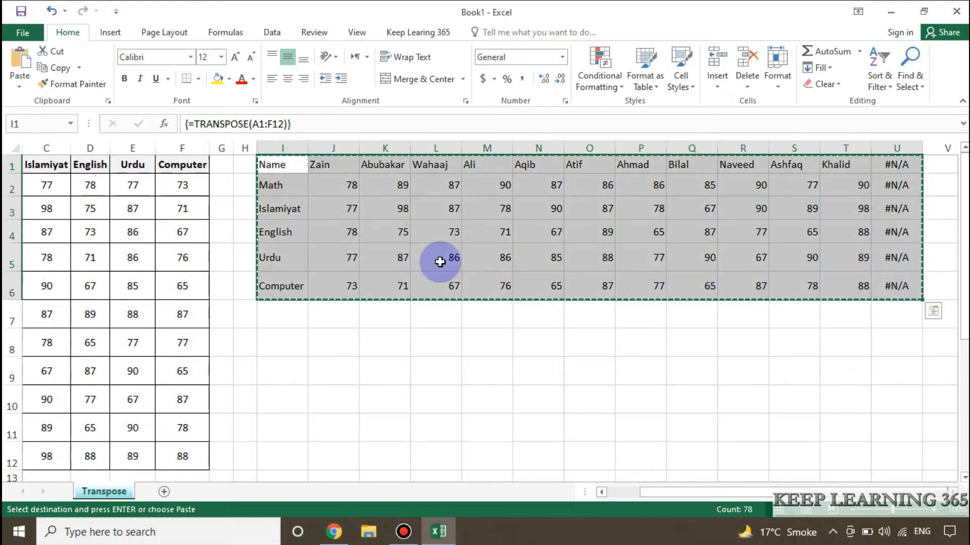
right_click(282, 164)
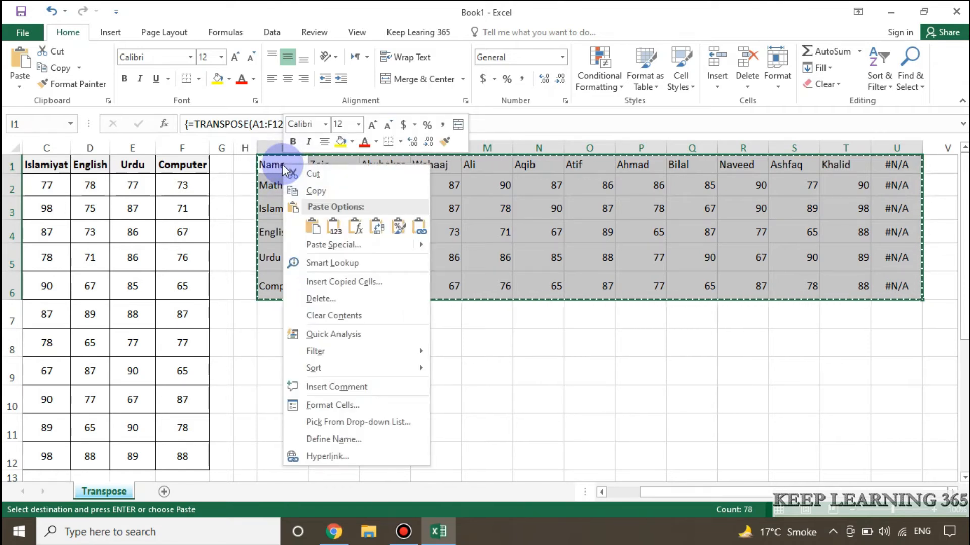
left_click(335, 232)
left_click(569, 210)
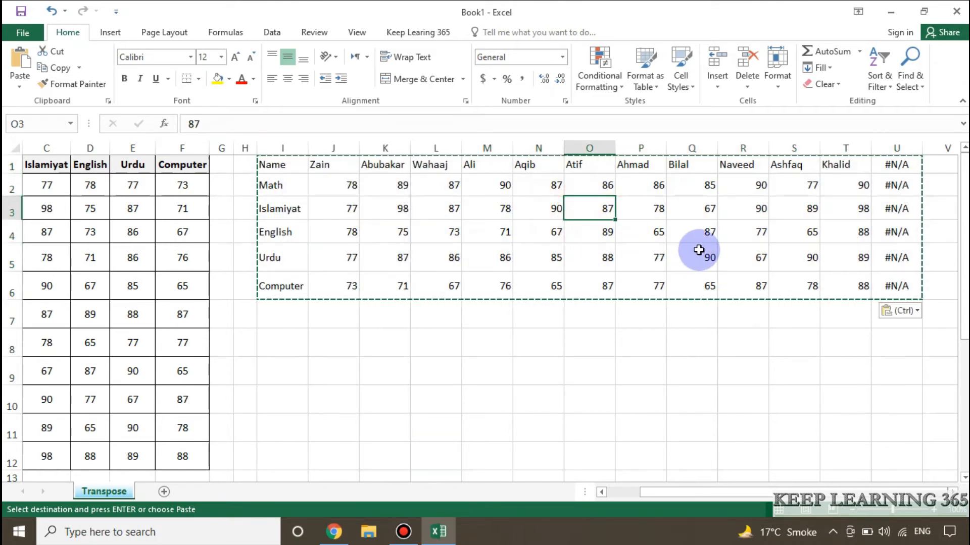
key("Escape")
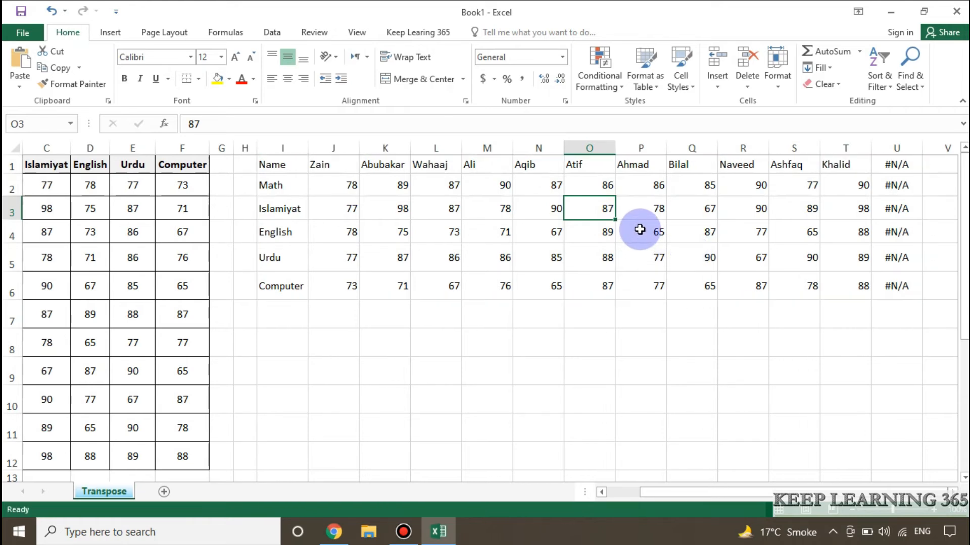
left_click(604, 235)
left_click(489, 264)
left_click(414, 223)
left_click(353, 210)
left_click(499, 231)
- Clear the contents of column U to remove the #N/A entries beside the transposed table
left_click(891, 146)
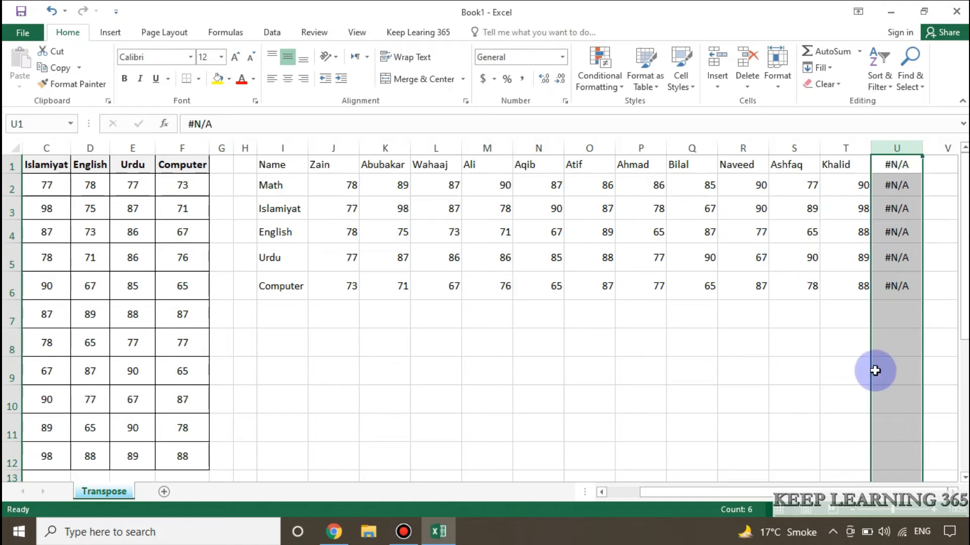
key("Delete")
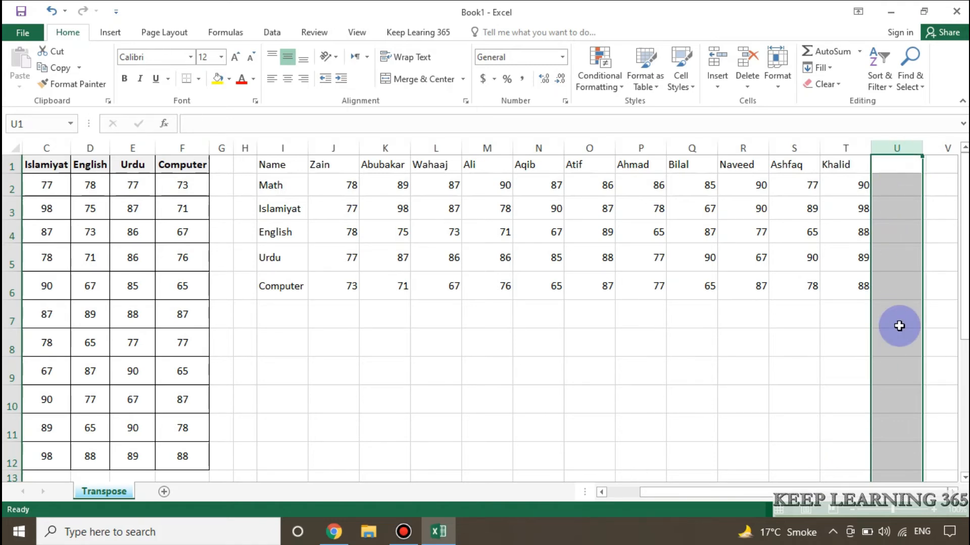
left_click(851, 351)
- Delete the entire columns I to T that hold the transposed table
left_click_drag(719, 489, 661, 493)
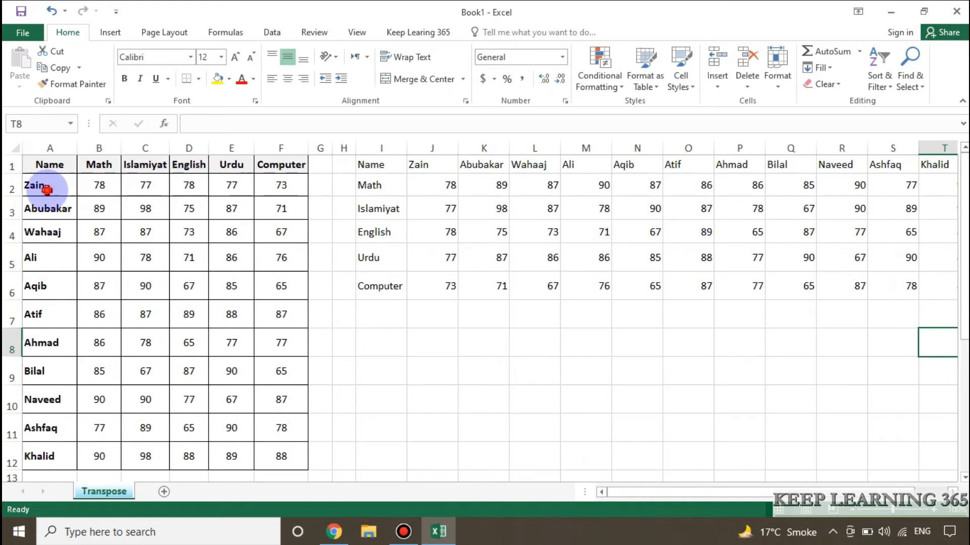
left_click_drag(47, 190, 189, 209)
left_click_drag(396, 167, 961, 288)
key("ctrl+minus")
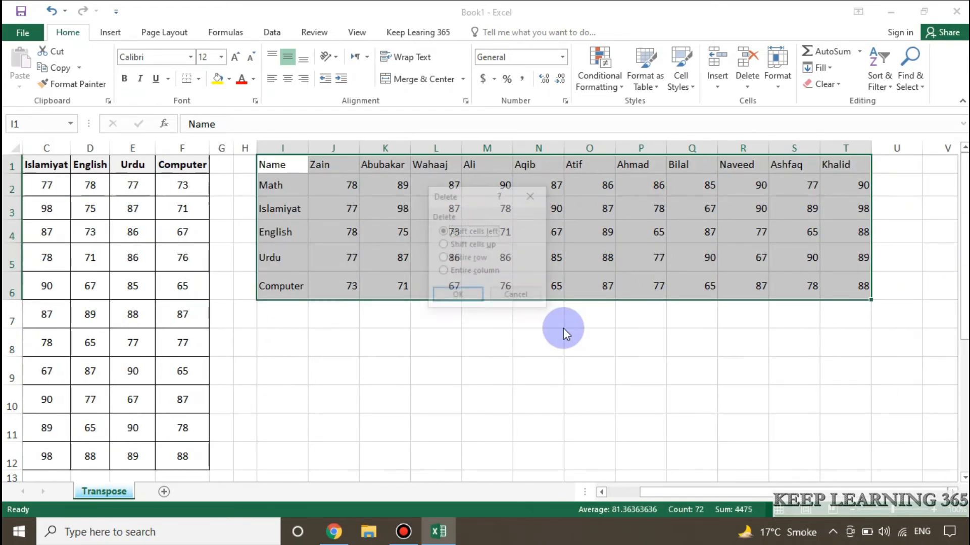
left_click(456, 270)
left_click(457, 295)
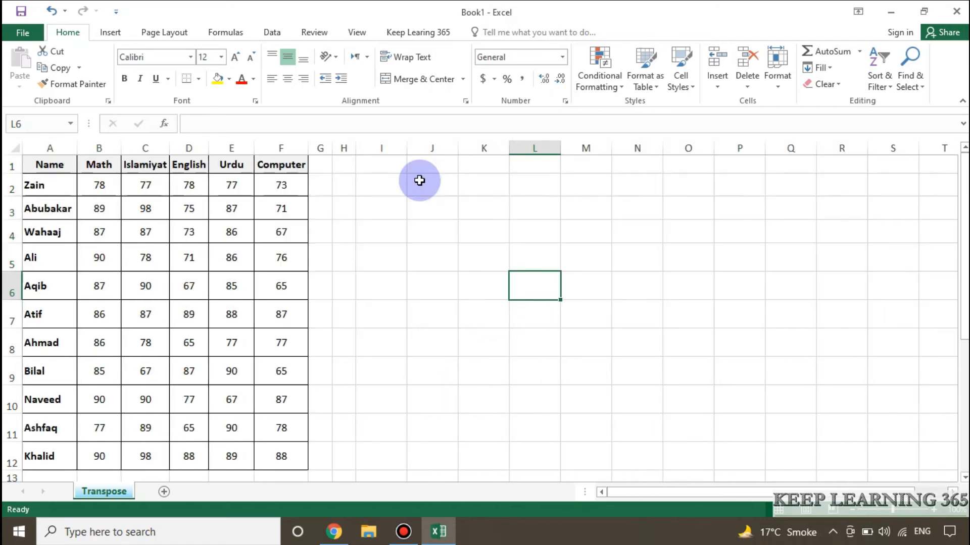
left_click_drag(65, 169, 281, 290)
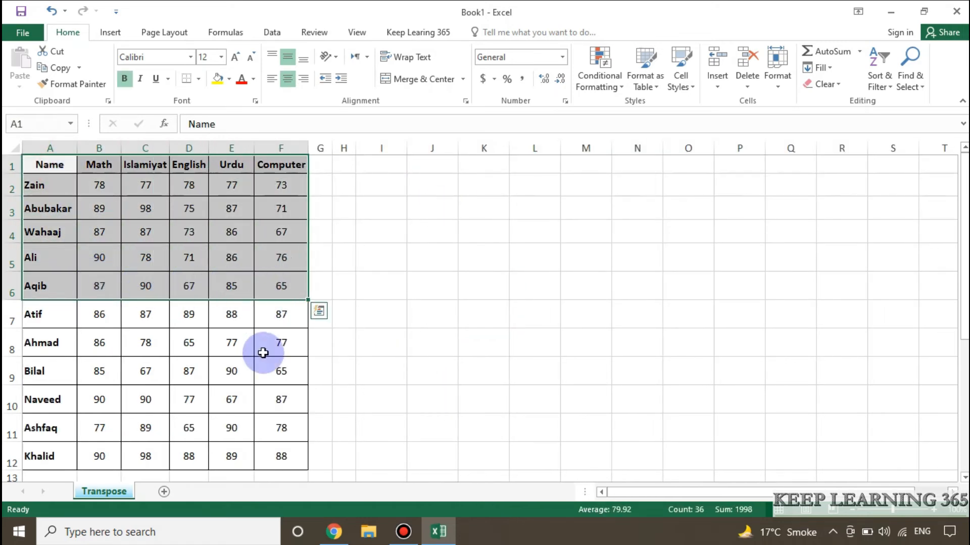
left_click(238, 396)
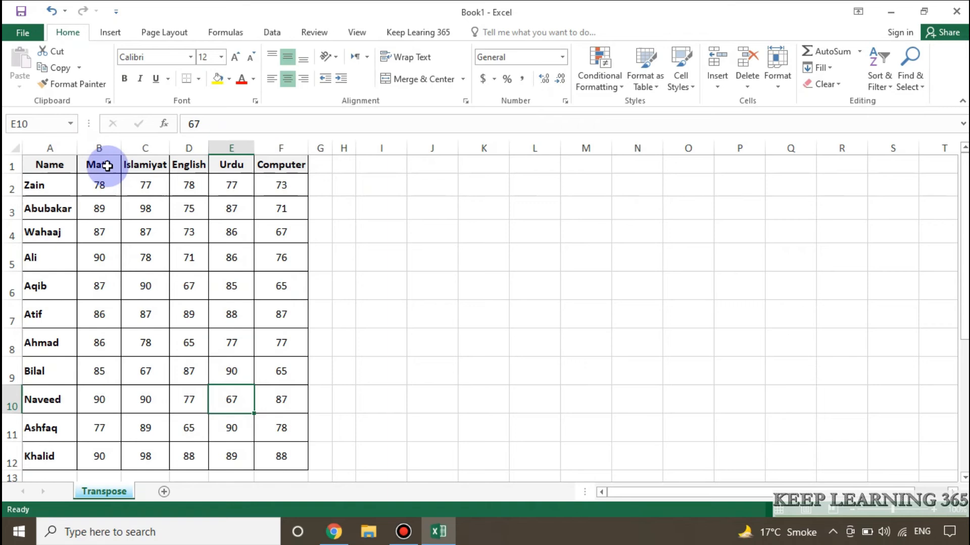
left_click(51, 147)
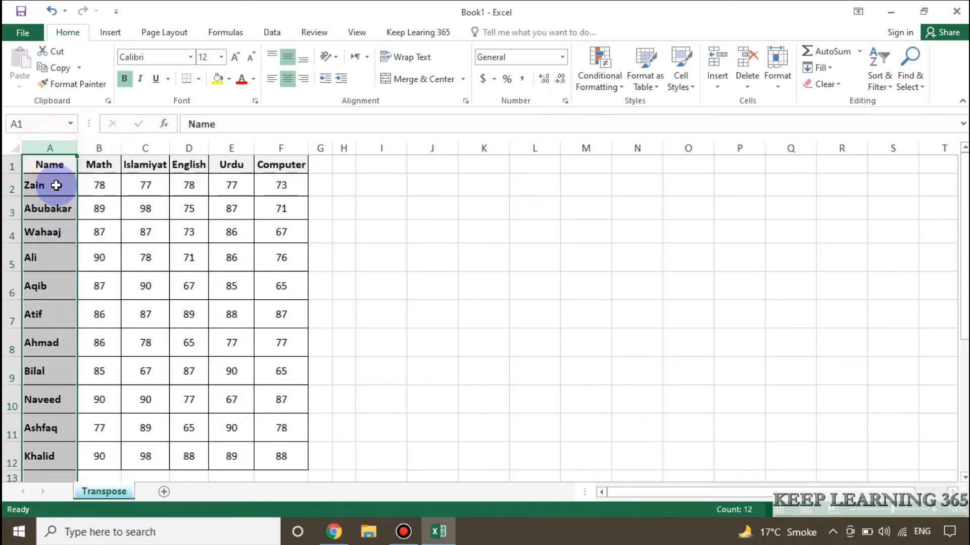
left_click(52, 163)
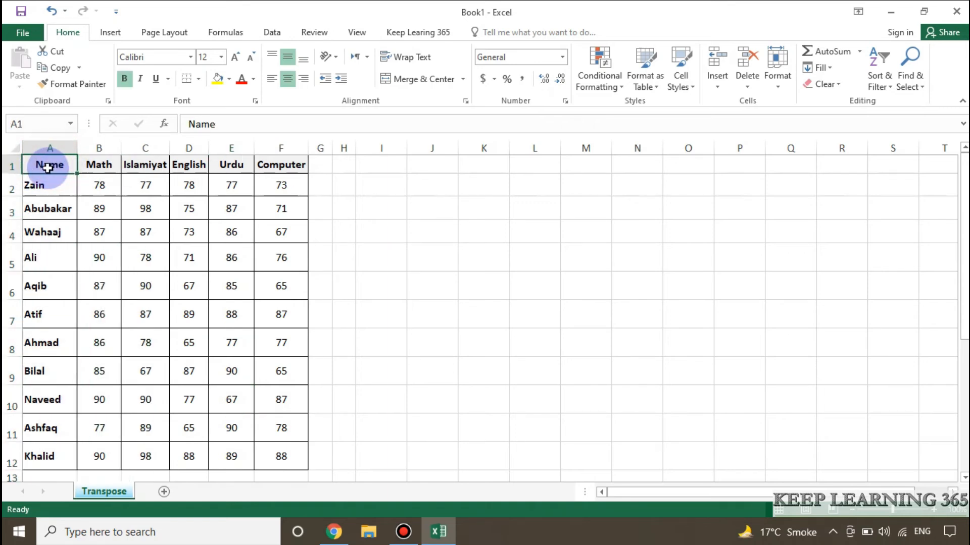
- Enter the formula =A1 in cell K1 to reference the Name heading
left_click(474, 167)
type("A1")
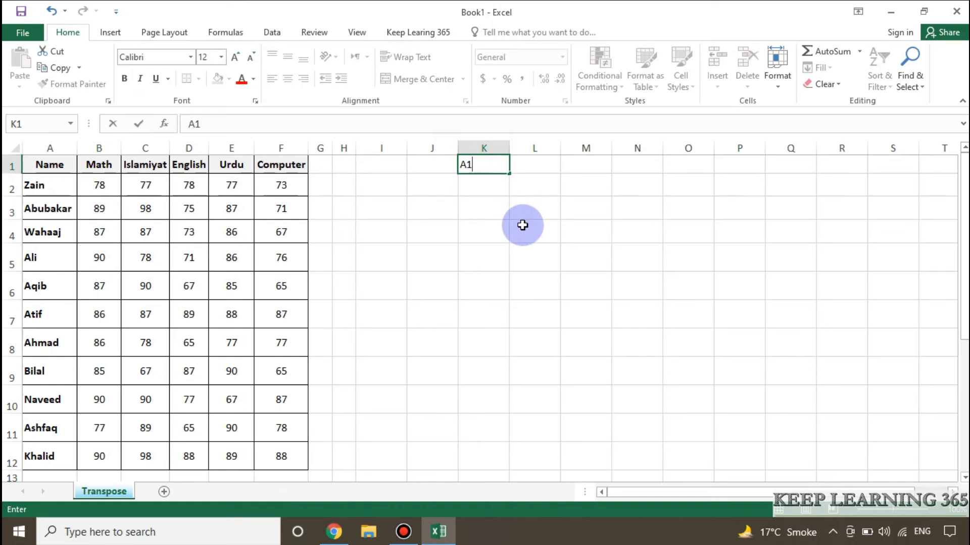
type("=")
key("Return")
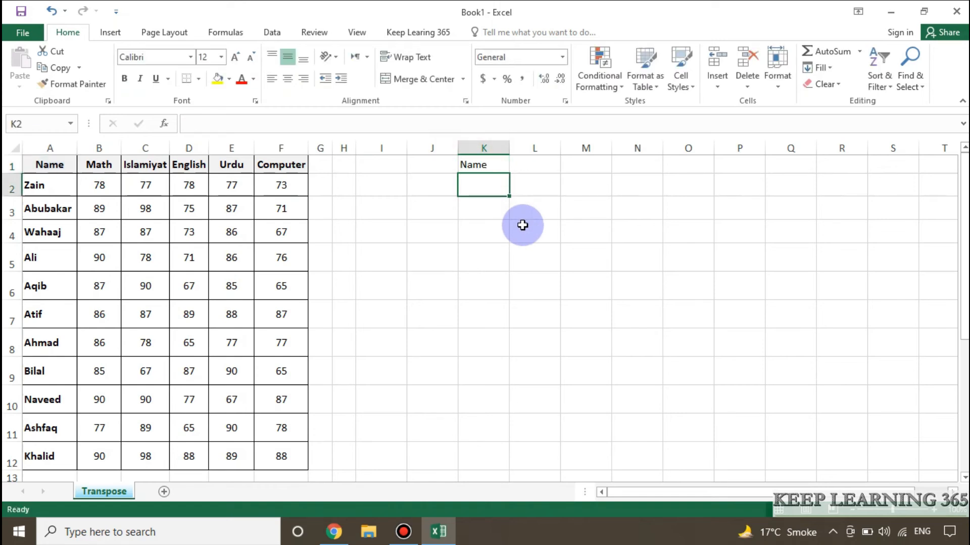
key("Up")
left_click(50, 165)
left_click(502, 171)
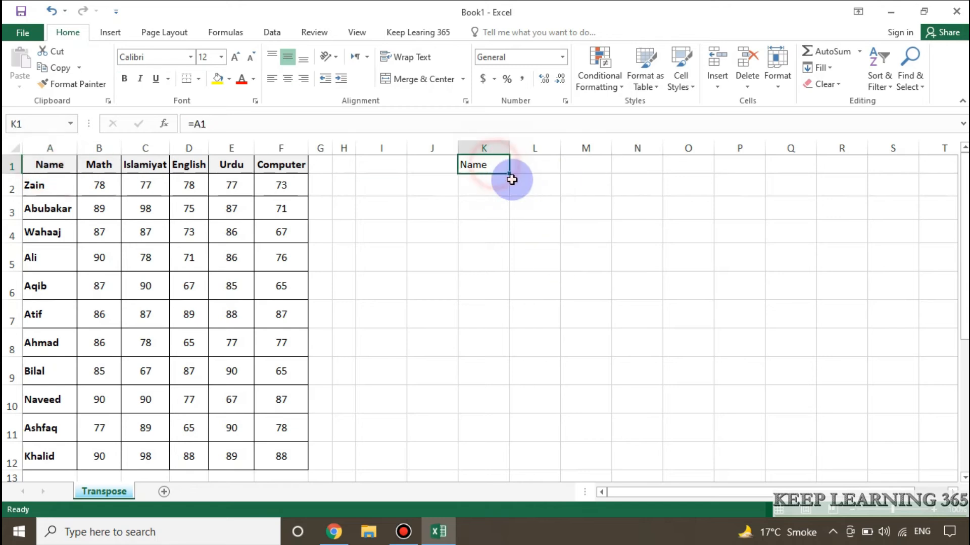
- Fill the K1 reference formula down to K6 and across to Q1
left_click_drag(509, 174, 507, 297)
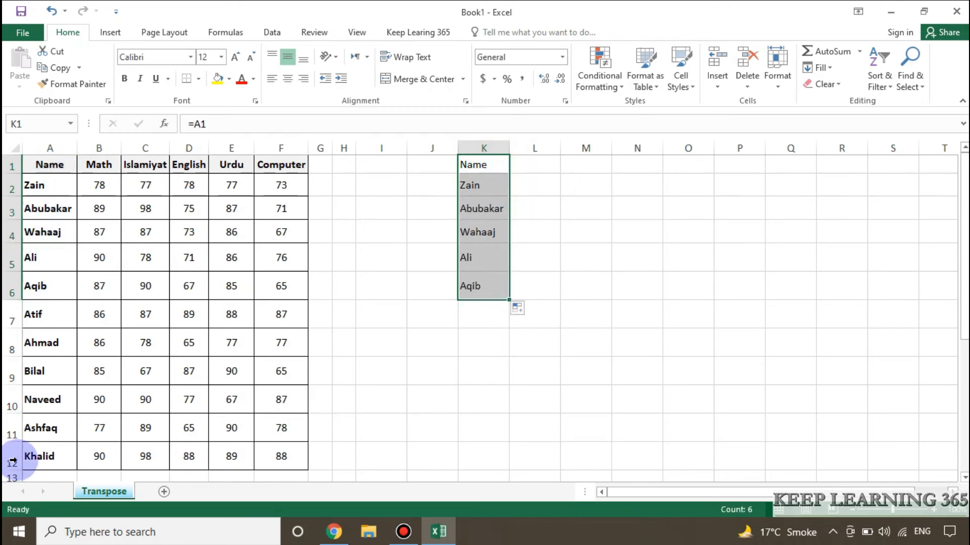
left_click(486, 163)
left_click_drag(510, 175, 808, 171)
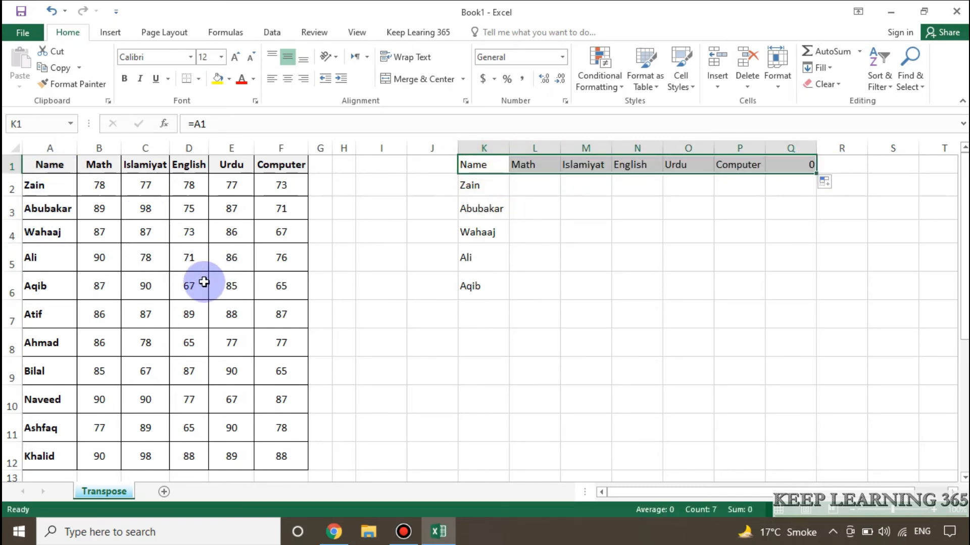
- Clear the filled reference formulas beside and below K1
left_click(717, 266)
left_click_drag(532, 166, 797, 174)
key("Delete")
- Replace the formula in K1 with the text KL365A1 and fill it across to V1
key("Left")
type("=A1")
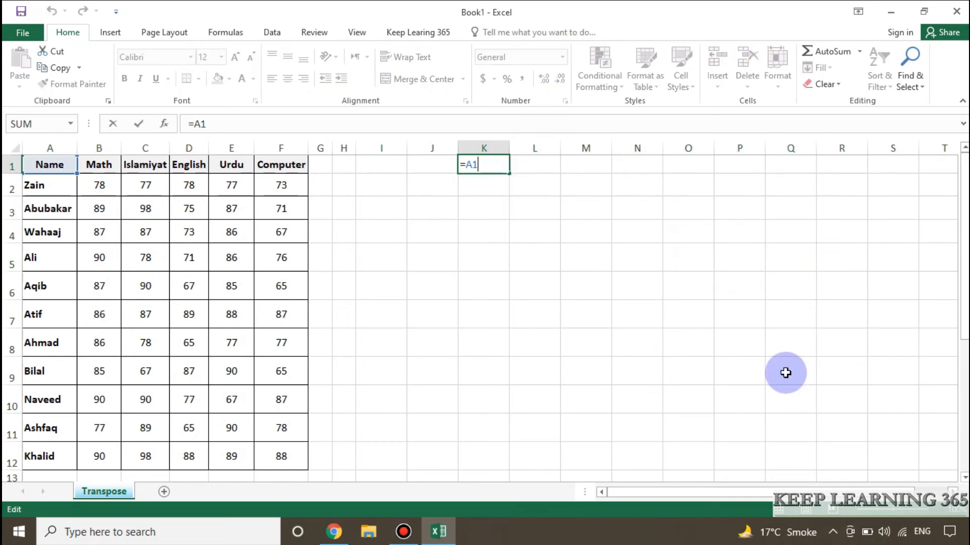
key("Home")
key("Delete")
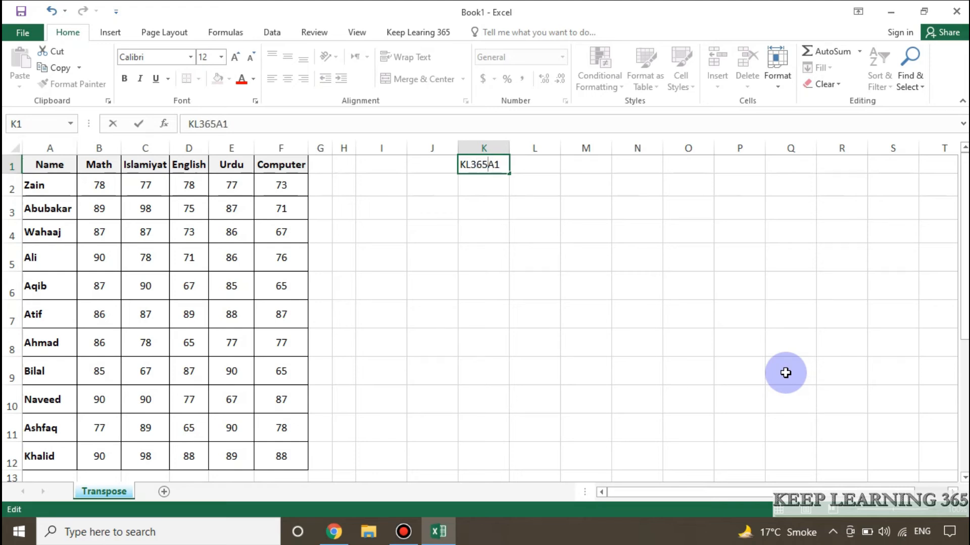
left_click(570, 216)
left_click(500, 161)
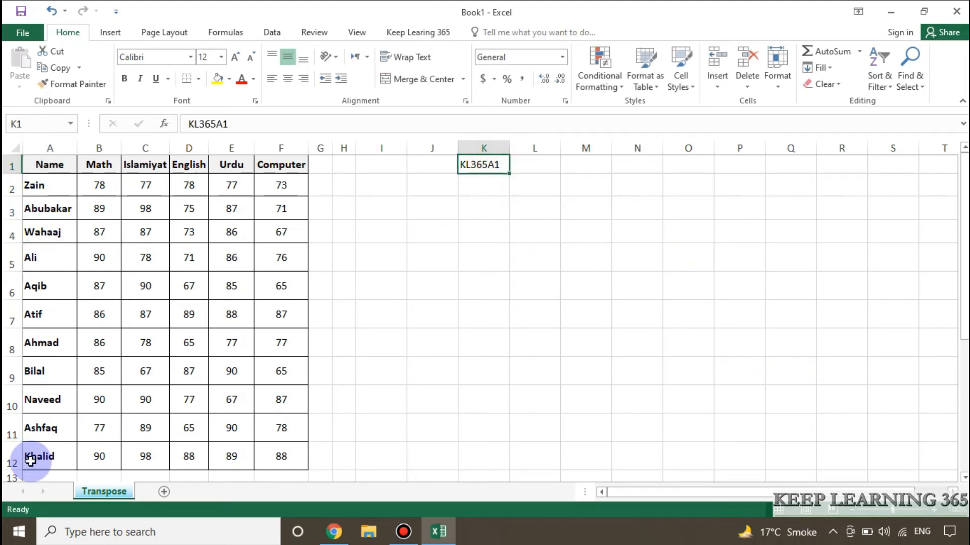
left_click_drag(510, 174, 903, 167)
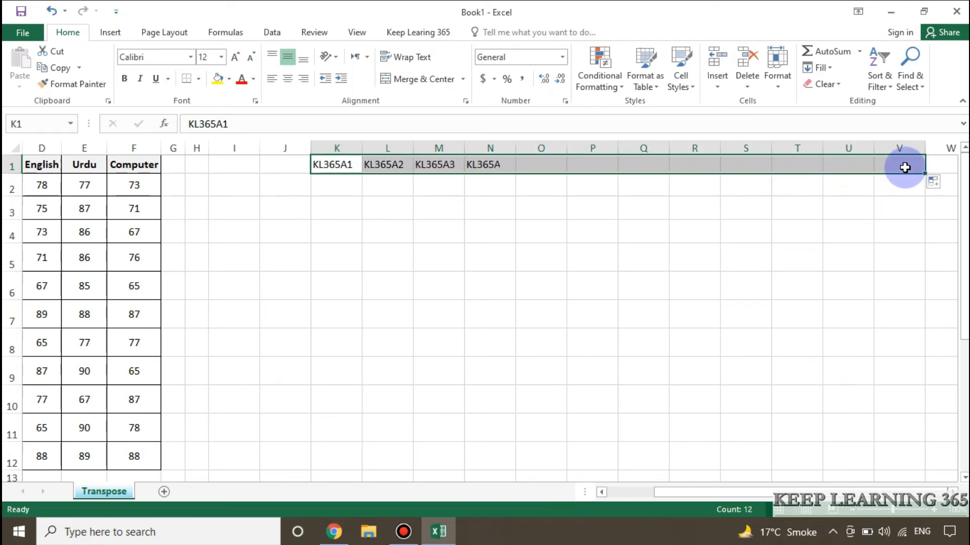
- Enter KL365b1 in K2 and KL365c1 in K3 by adapting the entry above each cell
left_click(346, 193)
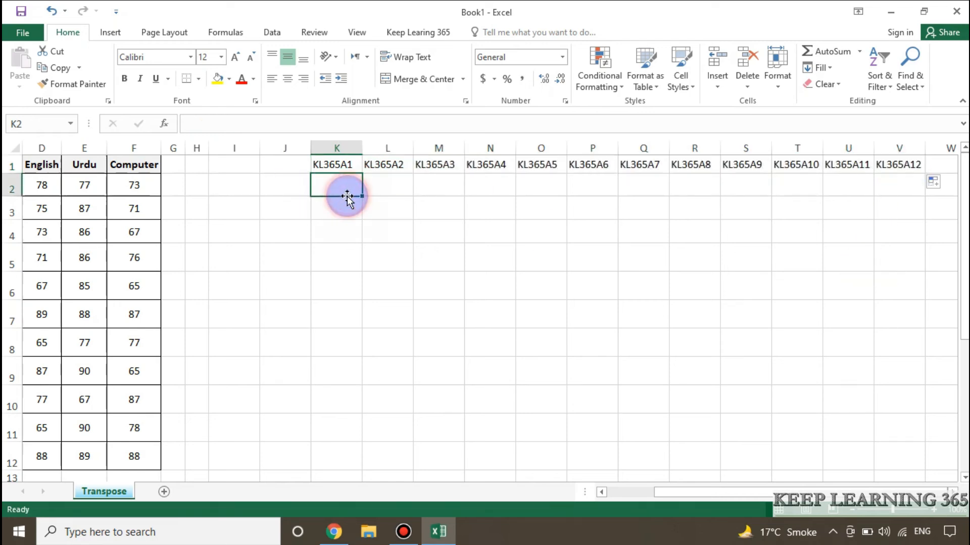
key("F2")
key("Left")
key("Left")
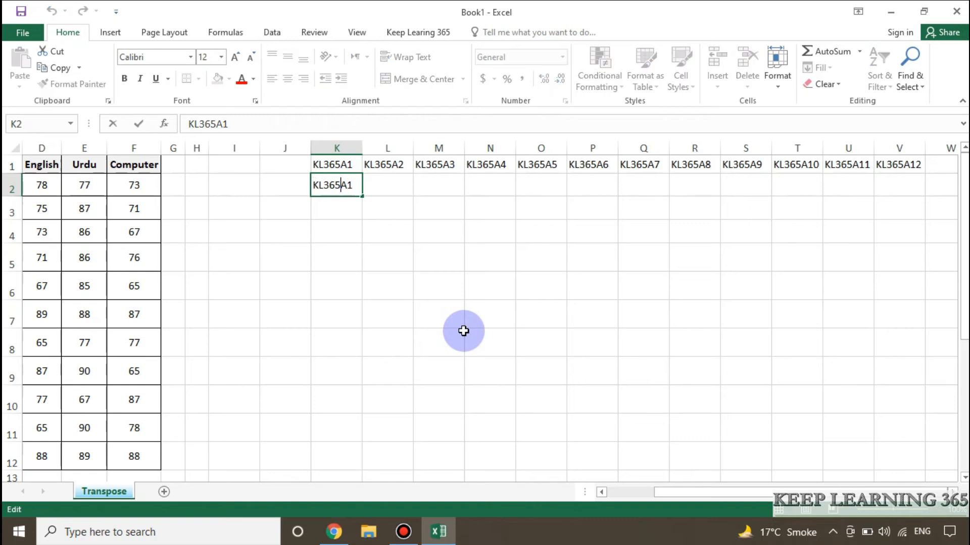
type("b")
key("Return")
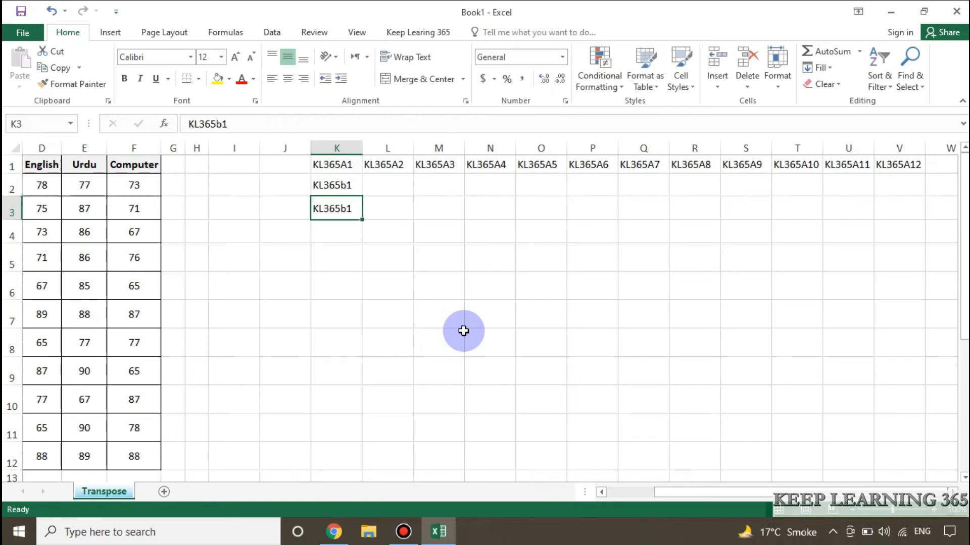
key("Left")
key("Right")
key("F2")
key("Left")
key("Left")
type("c")
key("Return")
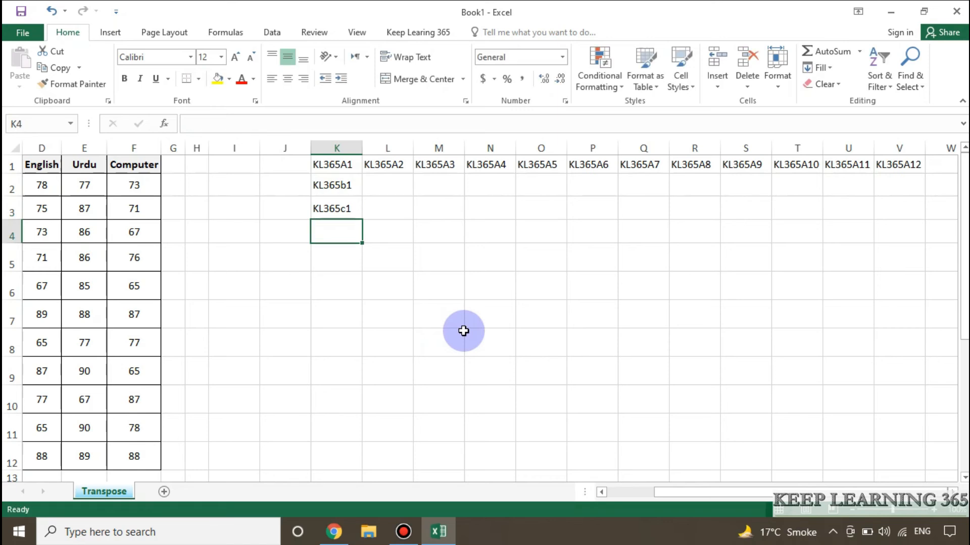
- Enter KL365d1 in K4 and KL365e1 in K5, reusing the prefixed text from above
key("F2")
key("Left")
key("Left")
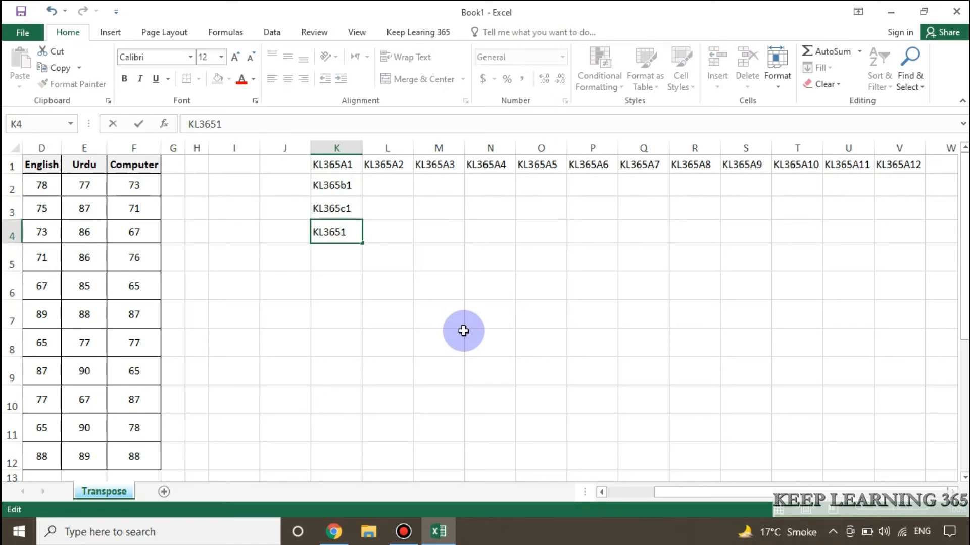
type("d")
key("Return")
key("ctrl+d")
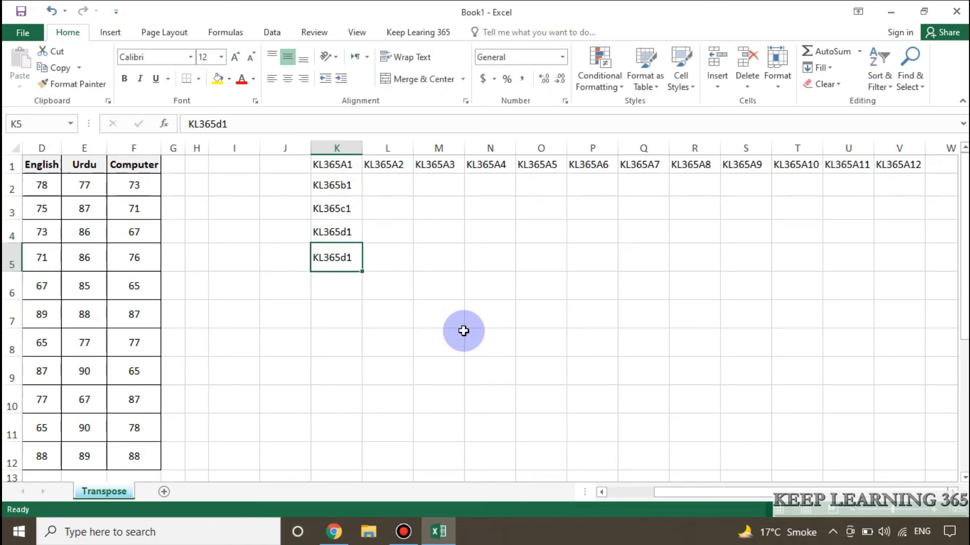
key("F2")
key("Left")
key("Left")
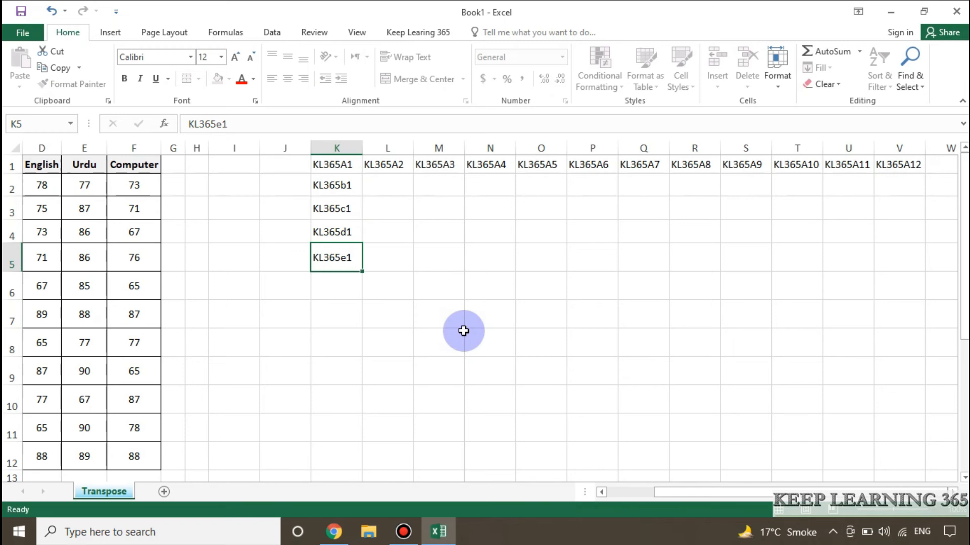
type("e")
key("Return")
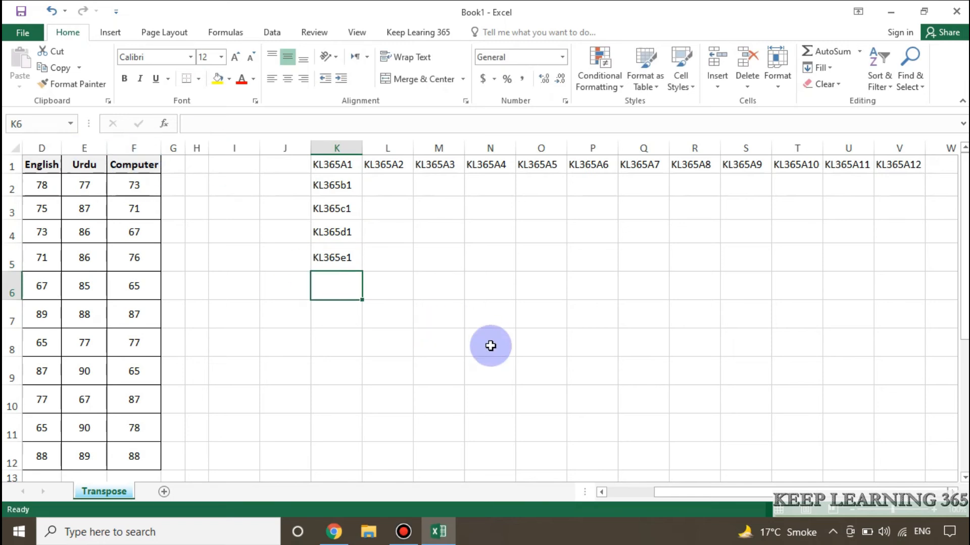
- Enter KL365f1 in K6 by copying down and editing the entry from K5
key("ctrl+d")
key("F2")
key("Left")
key("Left")
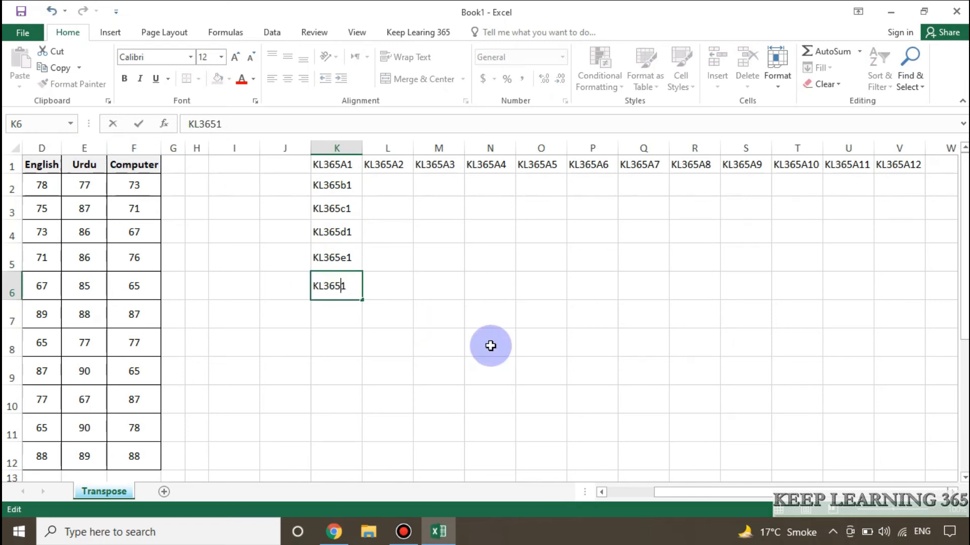
key("Return")
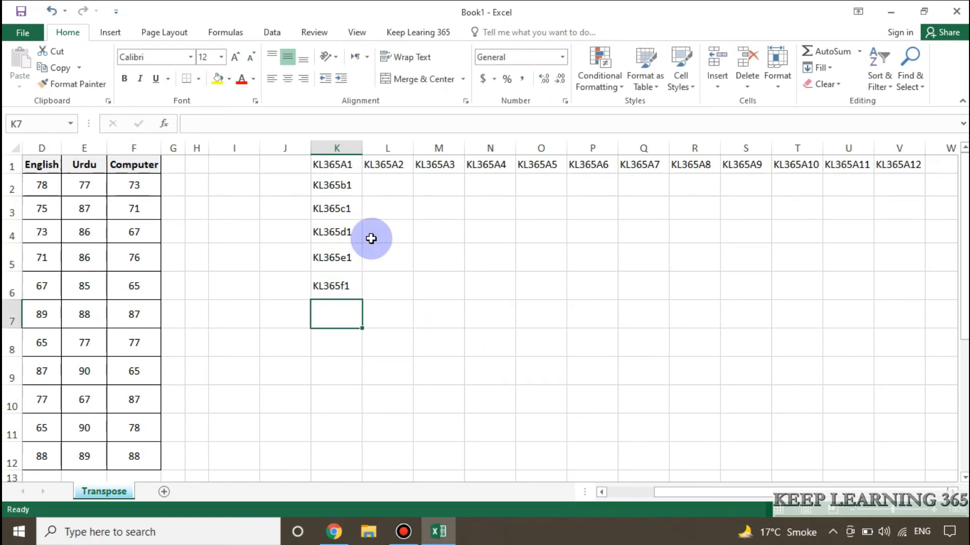
- Fill the prefixed references in K2 and K3 across to column V
left_click(361, 199)
left_click(363, 188)
left_click(358, 189)
left_click_drag(362, 196, 922, 195)
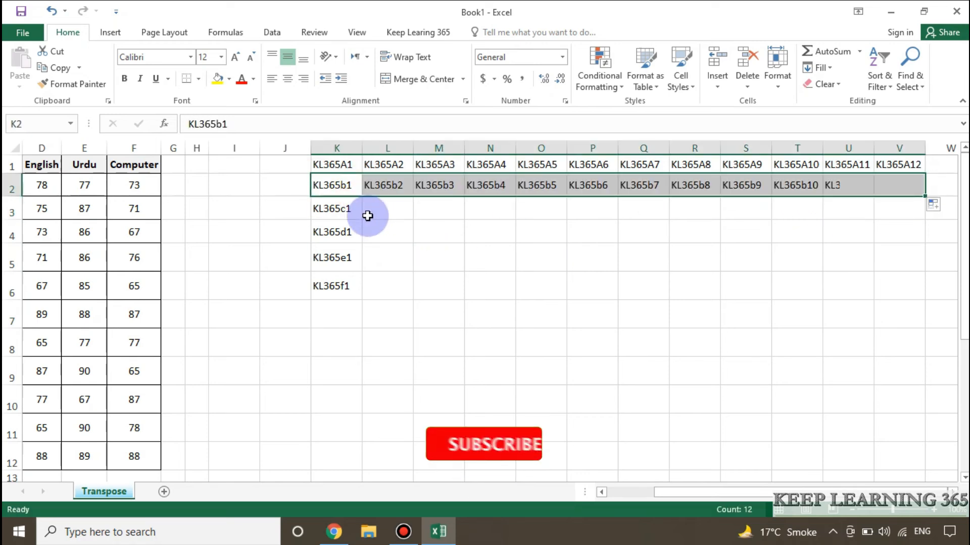
left_click(357, 210)
left_click_drag(362, 220, 905, 221)
- Fill the prefixed references in K4, K5 and K6 across to column V
left_click(357, 232)
left_click_drag(362, 243, 904, 243)
left_click(356, 258)
left_click_drag(362, 272, 904, 272)
left_click(353, 285)
left_click_drag(362, 300, 904, 300)
mouse_move(665, 489)
left_mouse_down()
mouse_move(610, 492)
mouse_move(675, 489)
left_mouse_up()
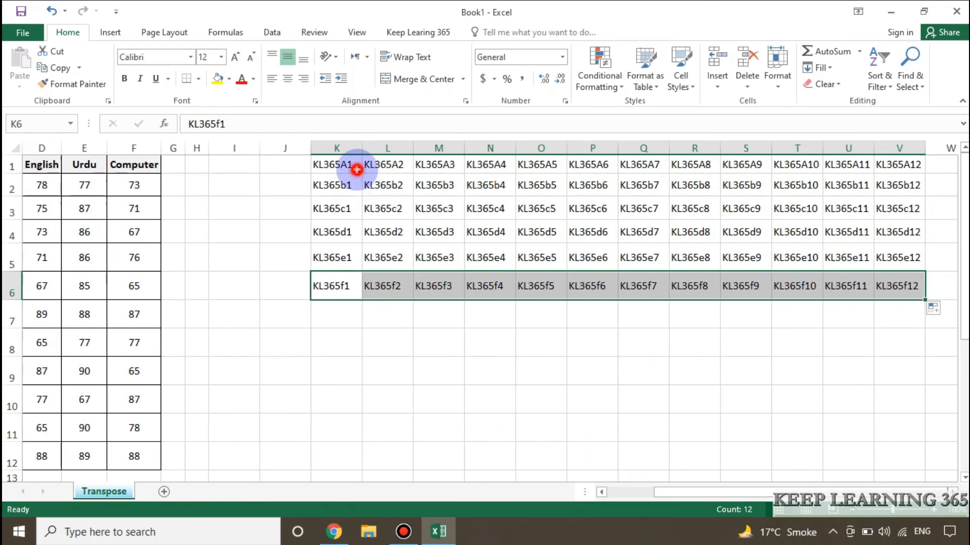
- Replace every KL365 prefix with = to turn the text entries into cell references
left_click(356, 165)
key("ctrl+f")
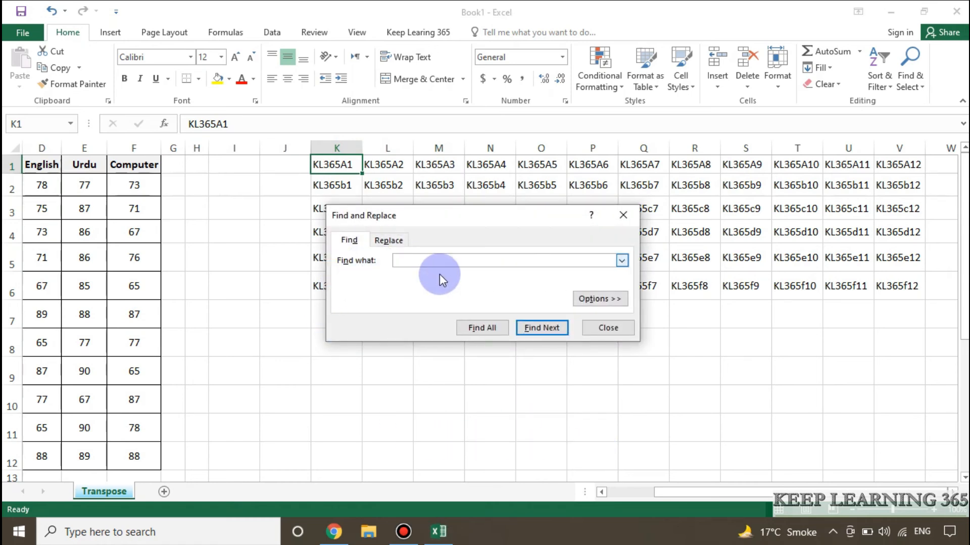
left_click(435, 261)
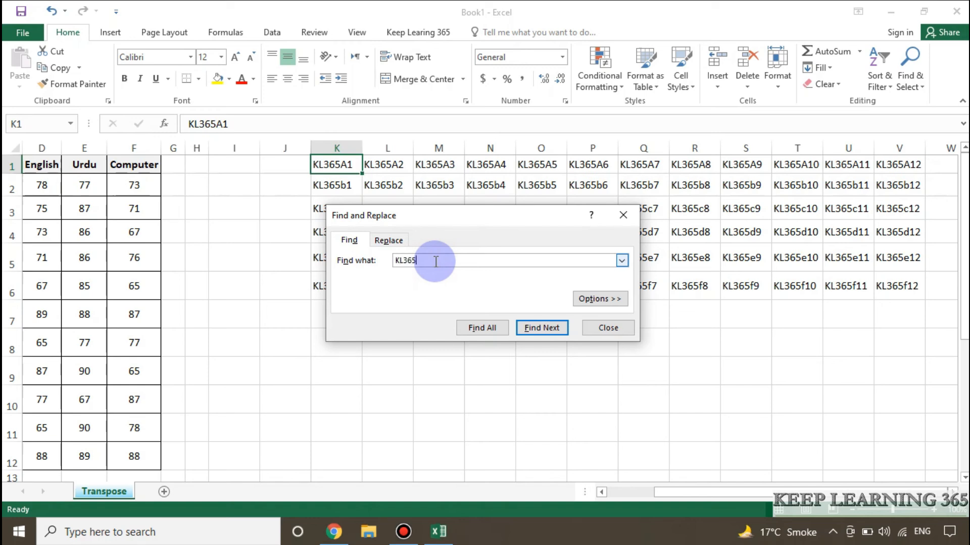
left_click(389, 240)
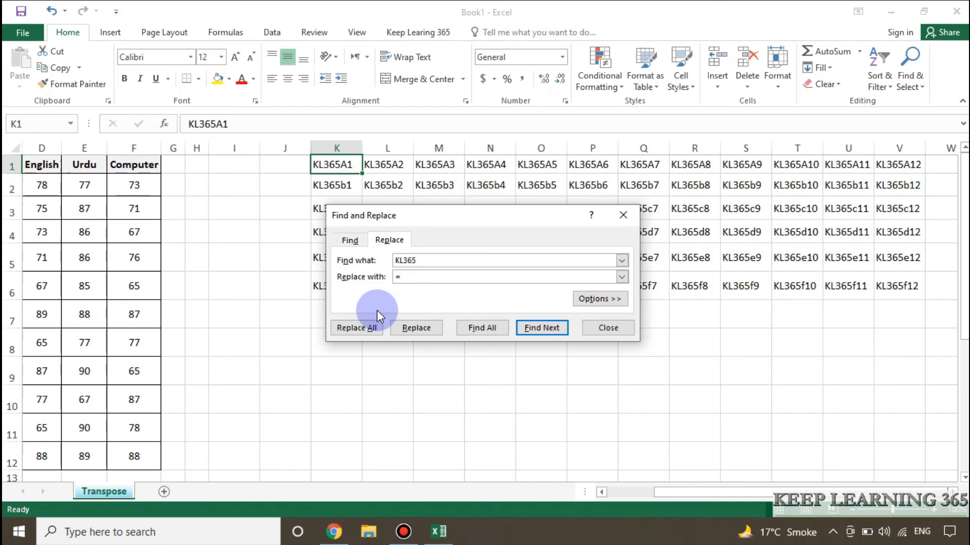
left_click(397, 277)
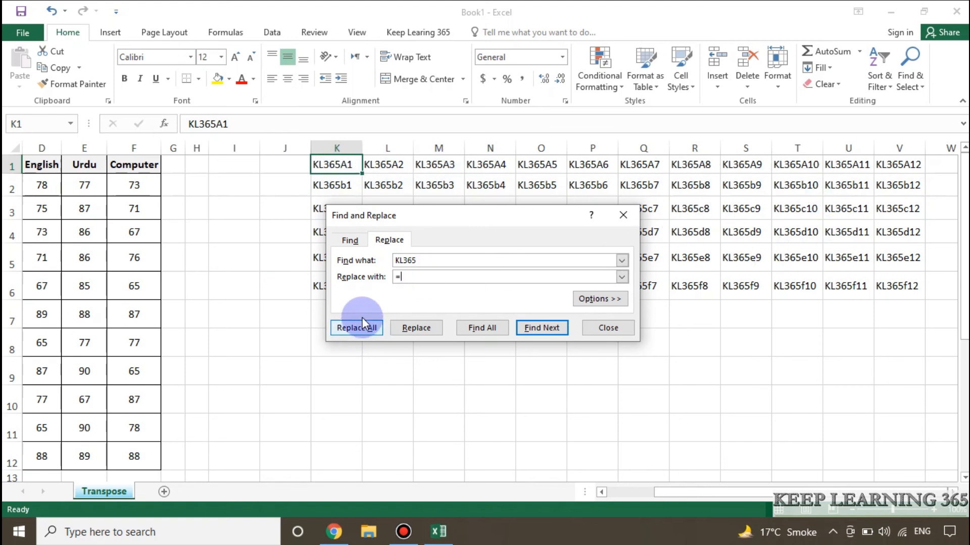
left_click(368, 329)
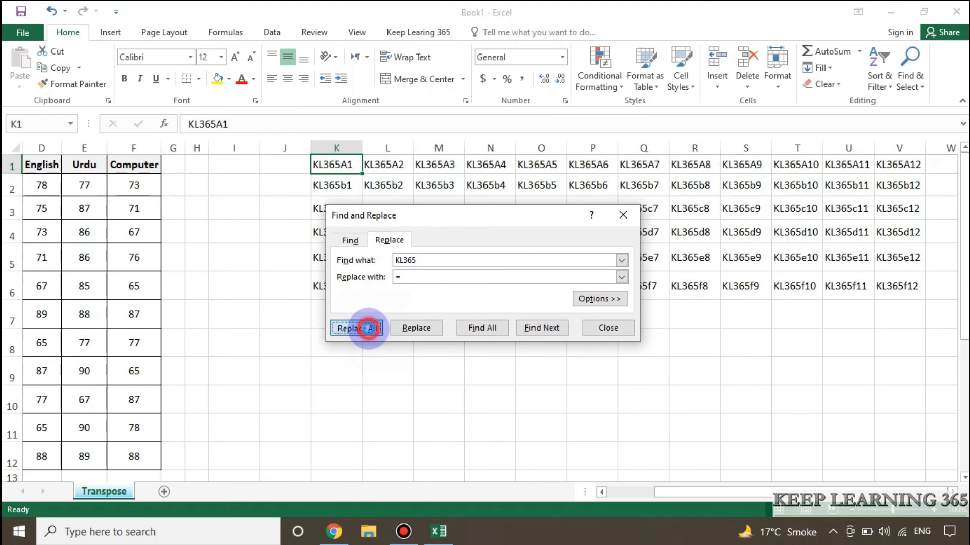
left_click(510, 302)
left_click(610, 328)
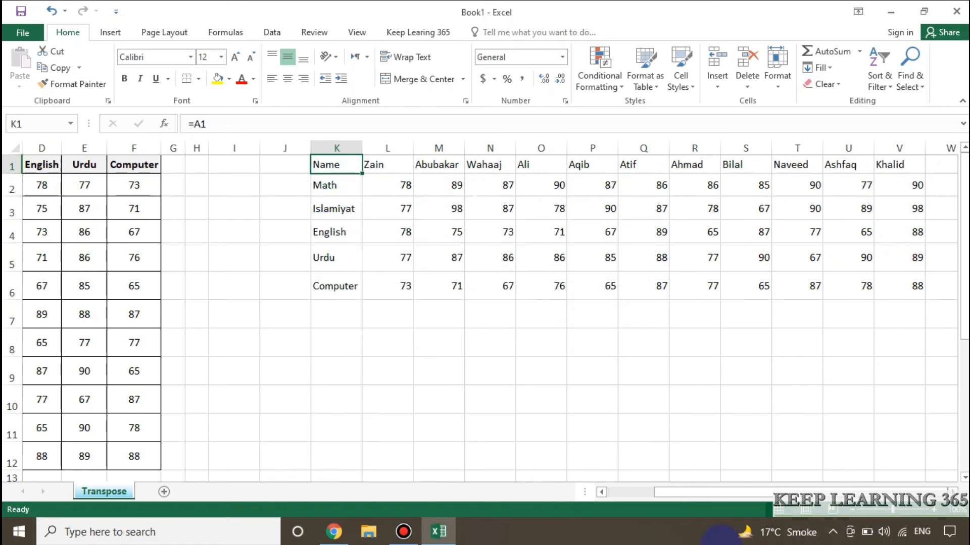
- Change the first student's name in A2 and check the linked cell L1 in the transposed table
scroll(36, 254, "left", 3)
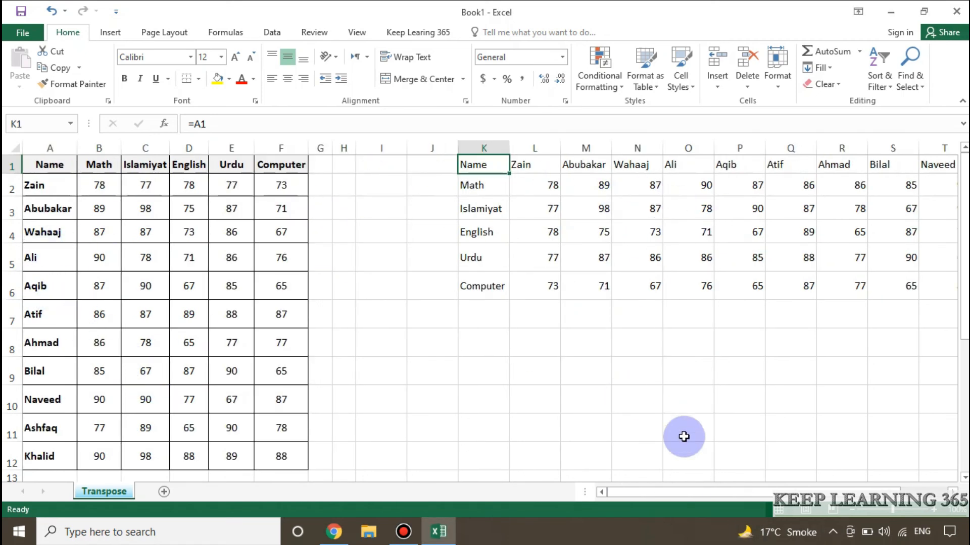
left_click_drag(657, 496, 735, 498)
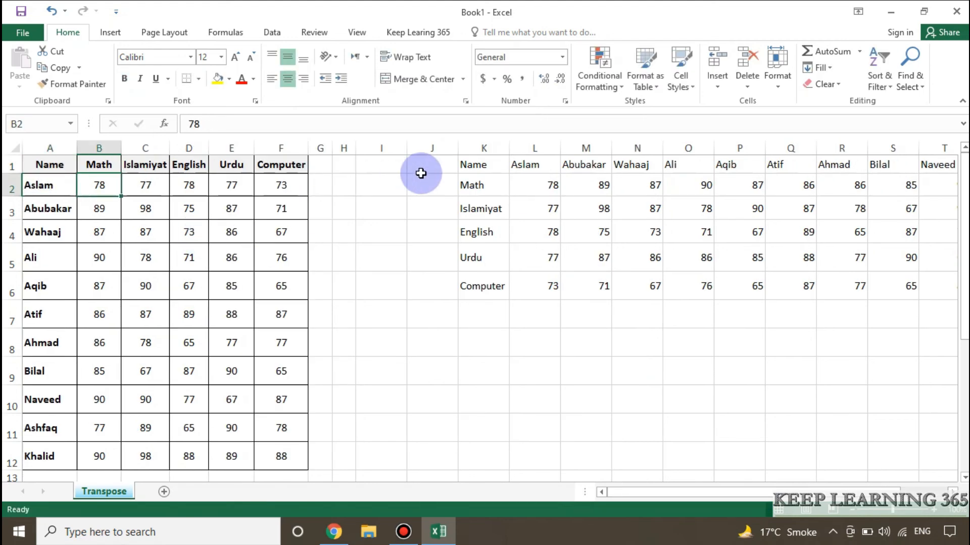
left_click(525, 161)
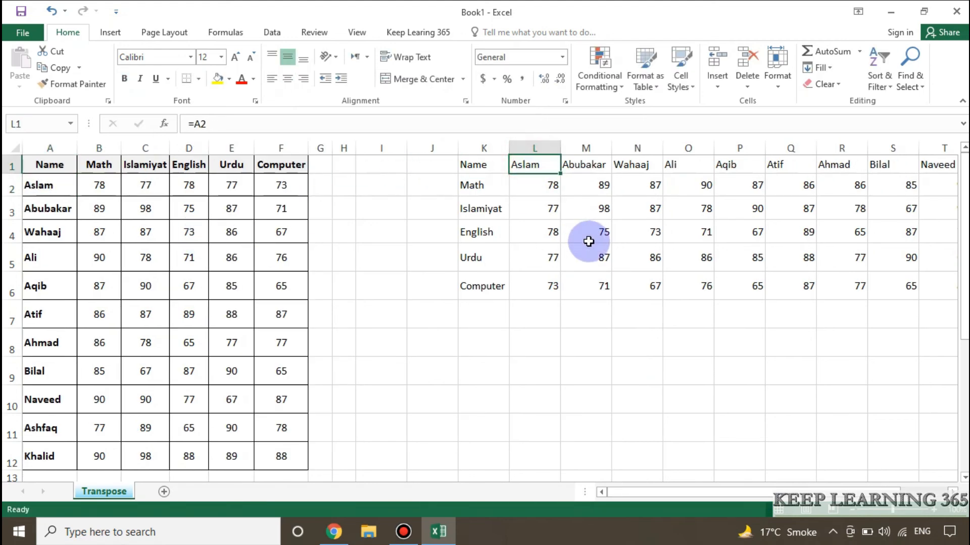
left_click(588, 343)
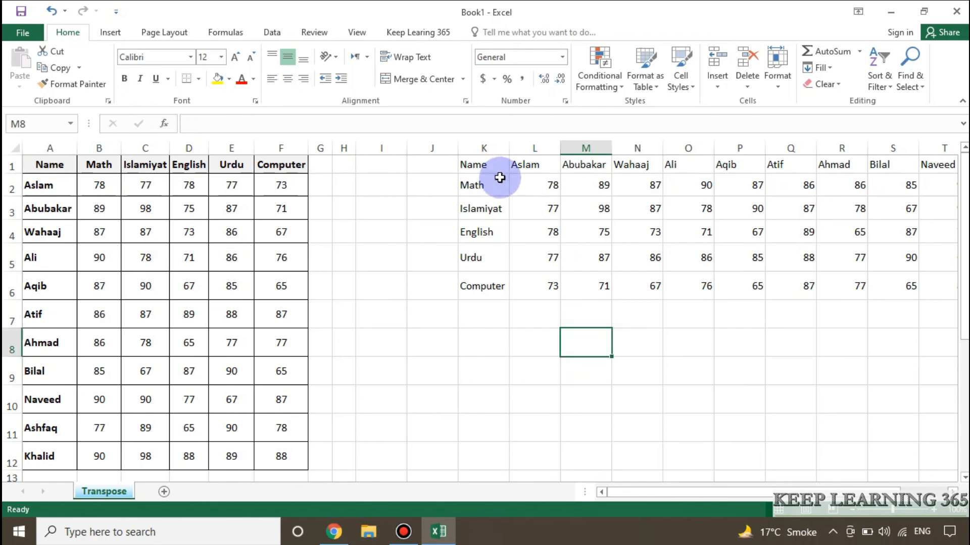
- Copy the transposed table K1:V6 and paste it over itself as values
left_click_drag(496, 168, 869, 285)
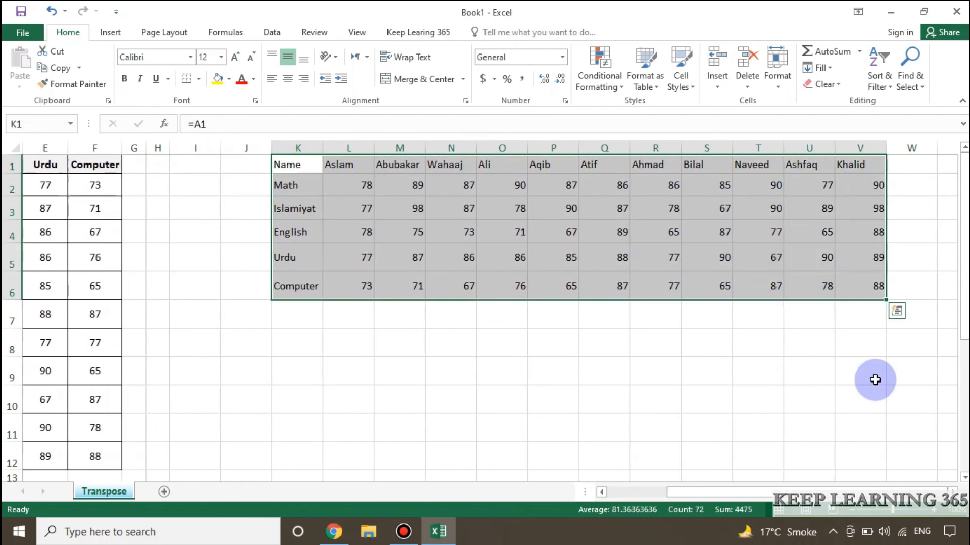
key("ctrl+c")
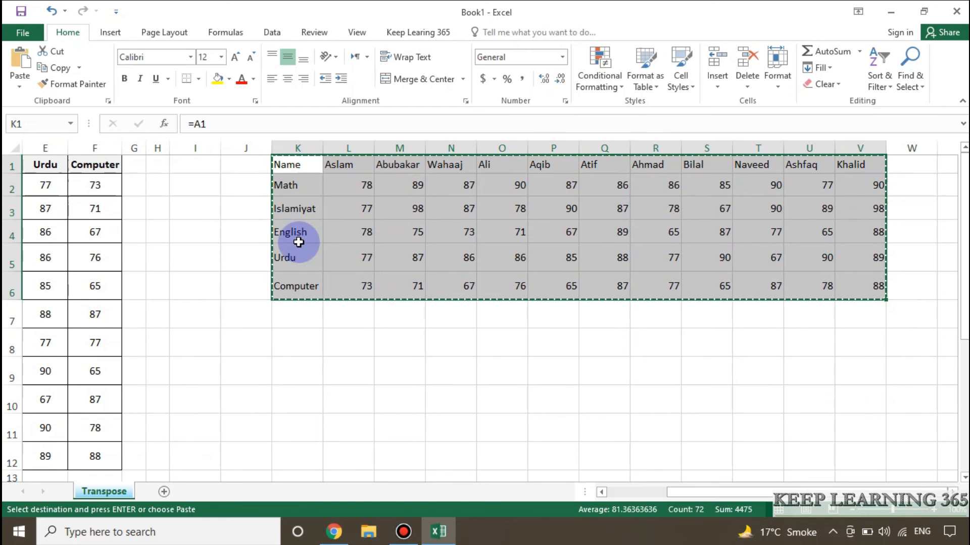
right_click(288, 166)
left_click(338, 232)
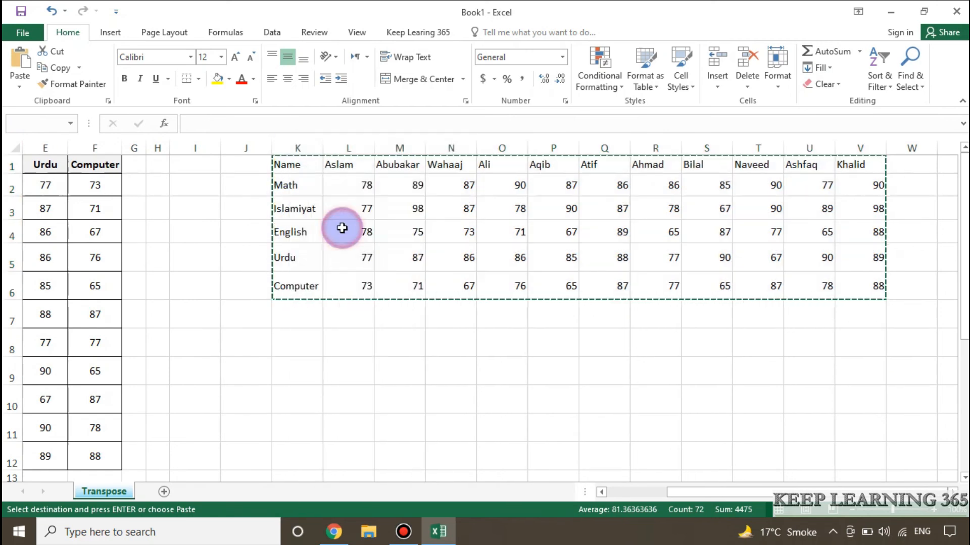
left_click(357, 335)
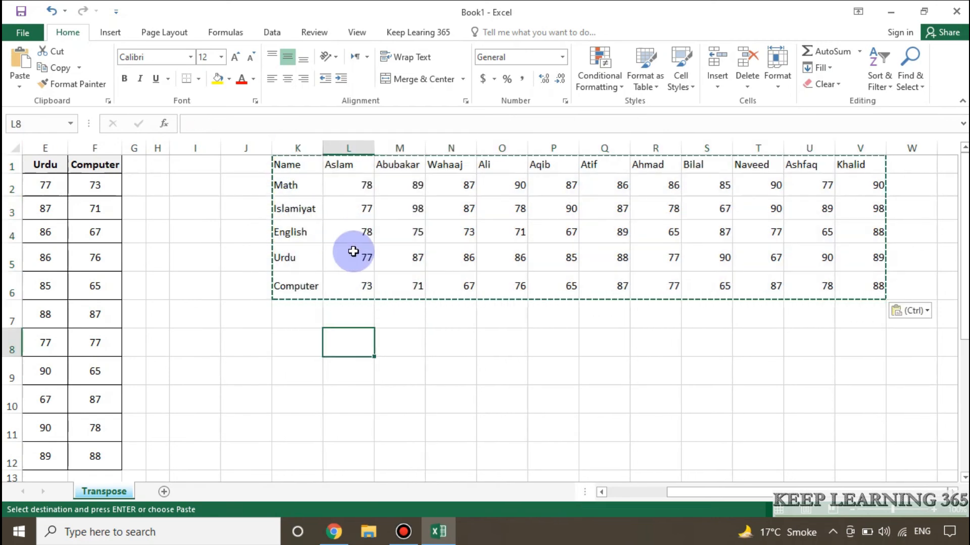
- Restore the first student's original name in A2 of the source table
key("Left")
key("Left")
key("Left")
key("Left")
key("Left")
key("Left")
key("Left")
key("Left")
key("Left")
key("Left")
key("Left")
key("Up")
key("Up")
key("Up")
key("Up")
key("Up")
key("Up")
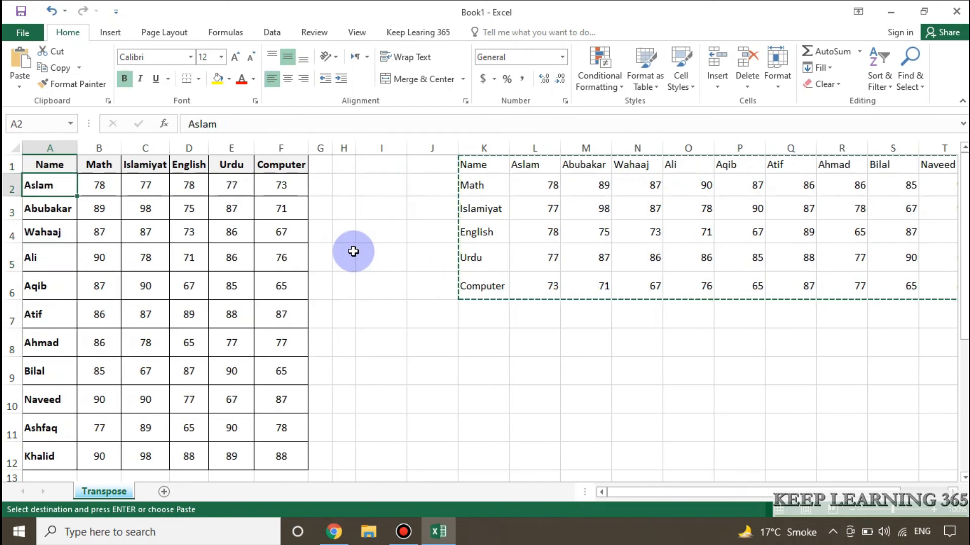
type("Zain")
key("Return")
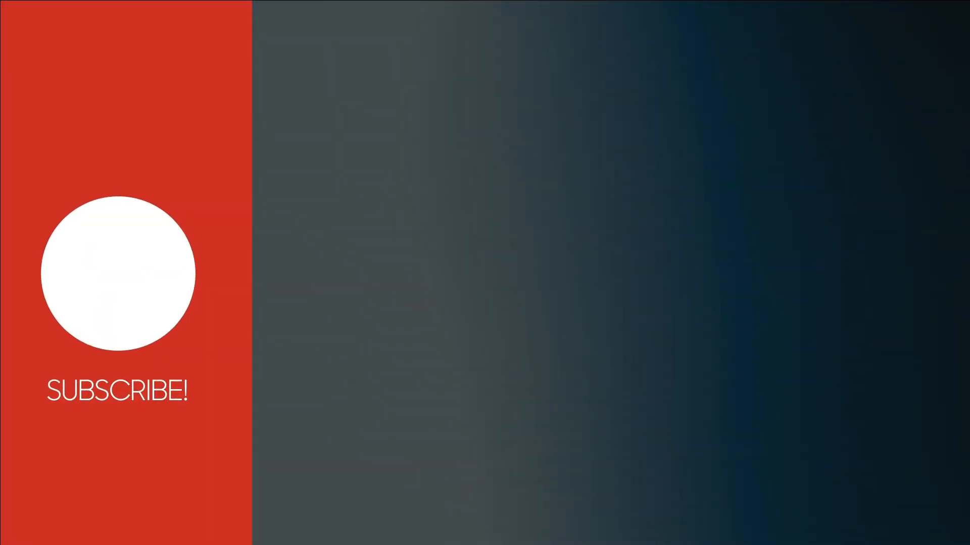